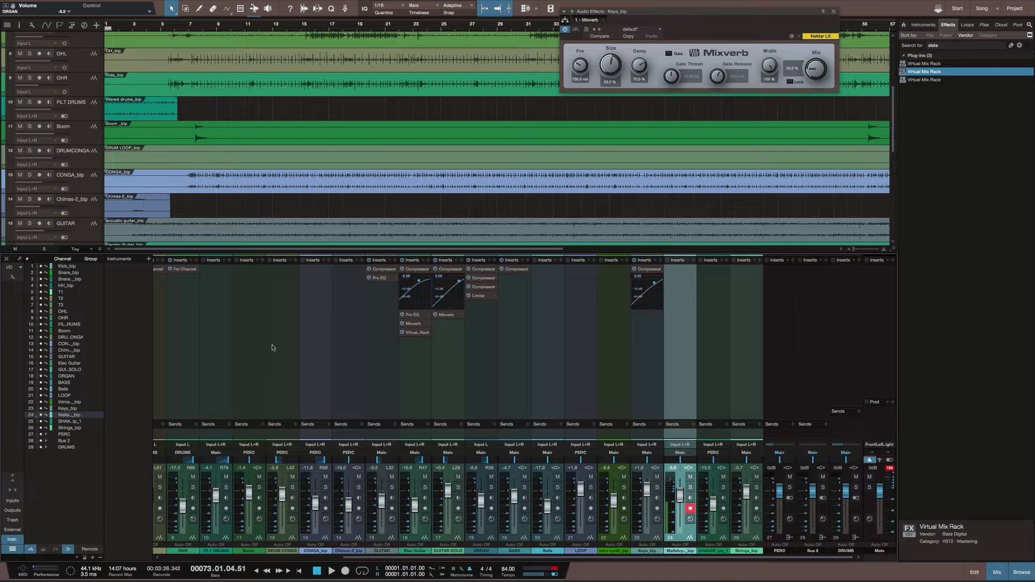
Play the song from about bar 8 and raise the T1, T2 and T3 faders to about -8.2, -7.7 and -8.4 dB.
scroll(270, 347, left, 5)
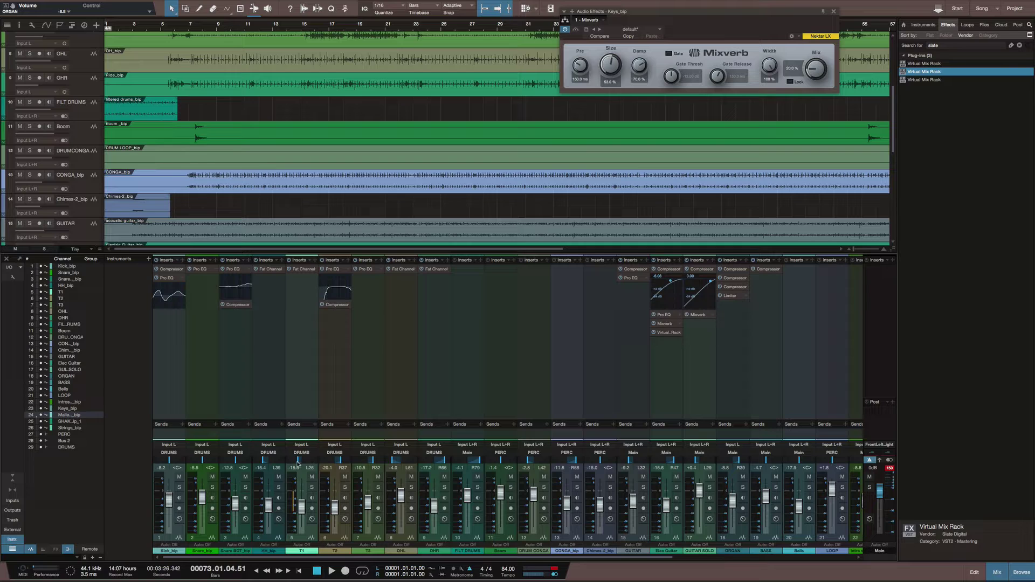
click(219, 29)
key(space)
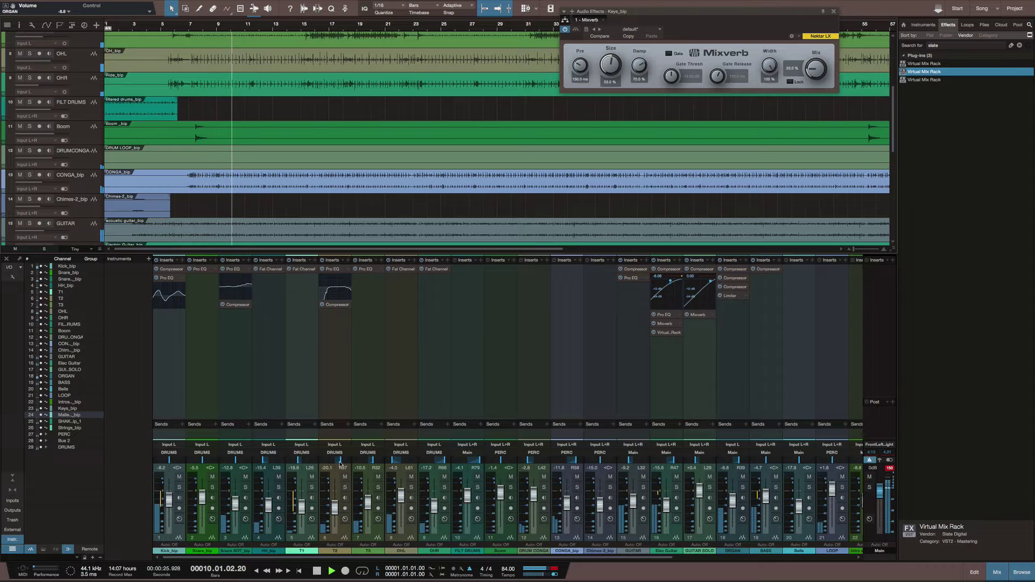
drag(335, 509, 302, 499)
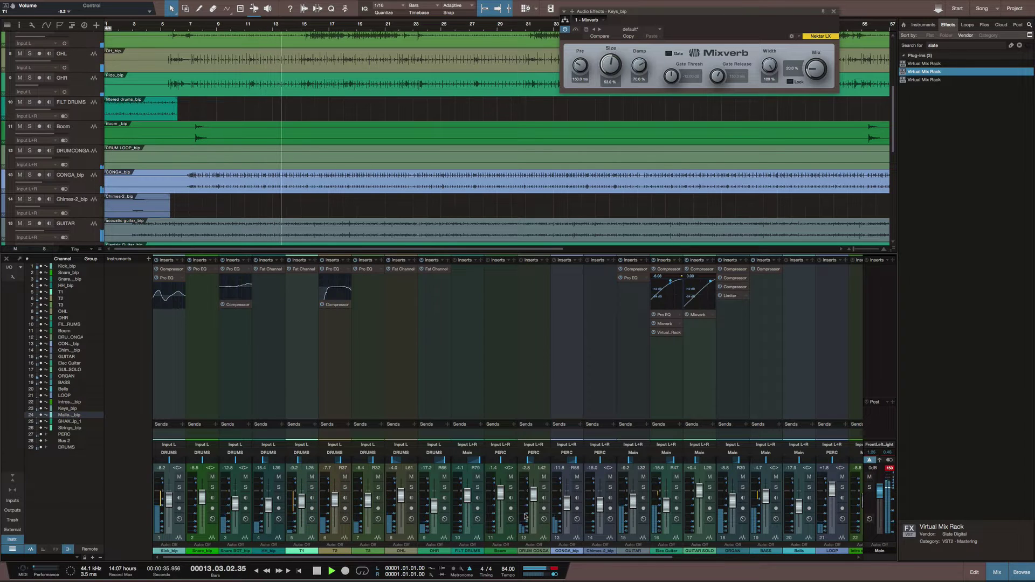
Raise the BASS fader to -0.7 dB and lower the Strings fader to about -12 dB.
scroll(533, 512, right, 1)
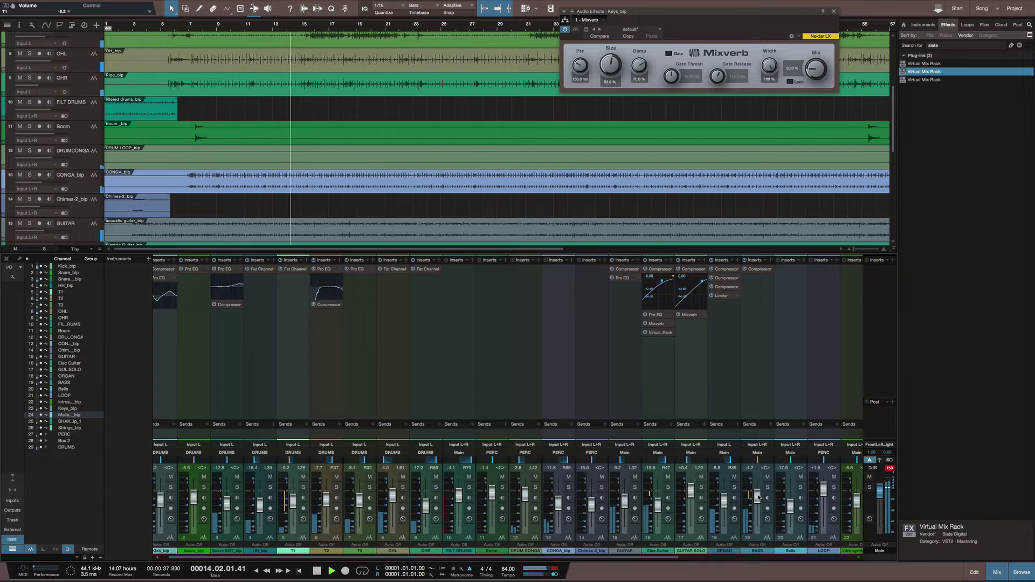
drag(757, 500, 756, 495)
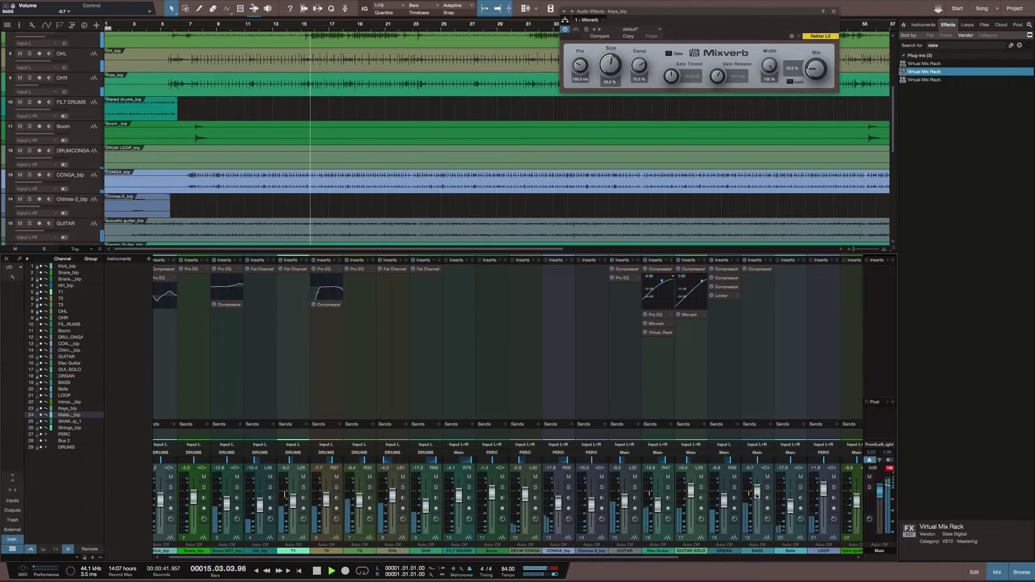
scroll(755, 495, right, 3)
scroll(702, 502, right, 5)
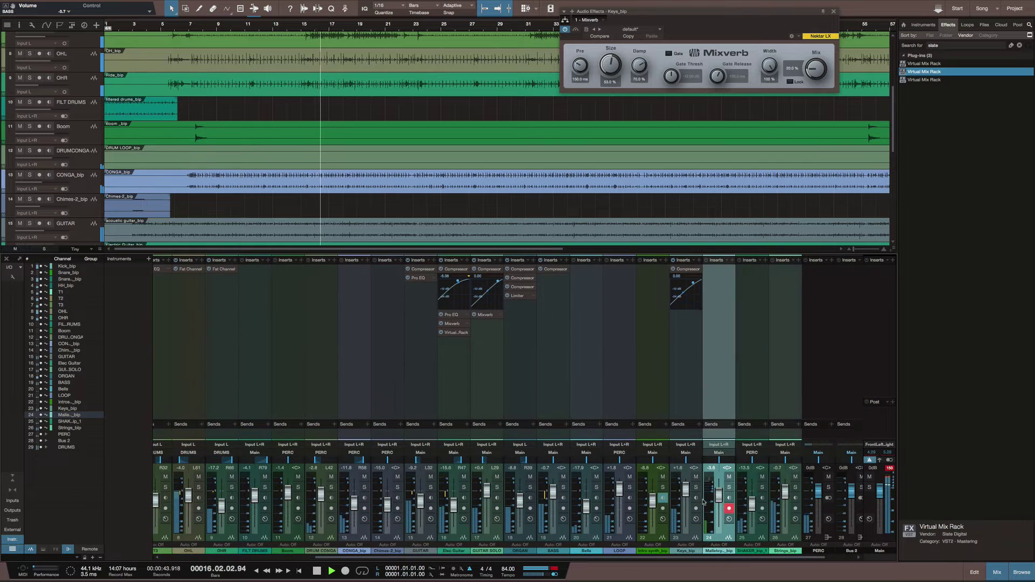
drag(776, 495, 775, 508)
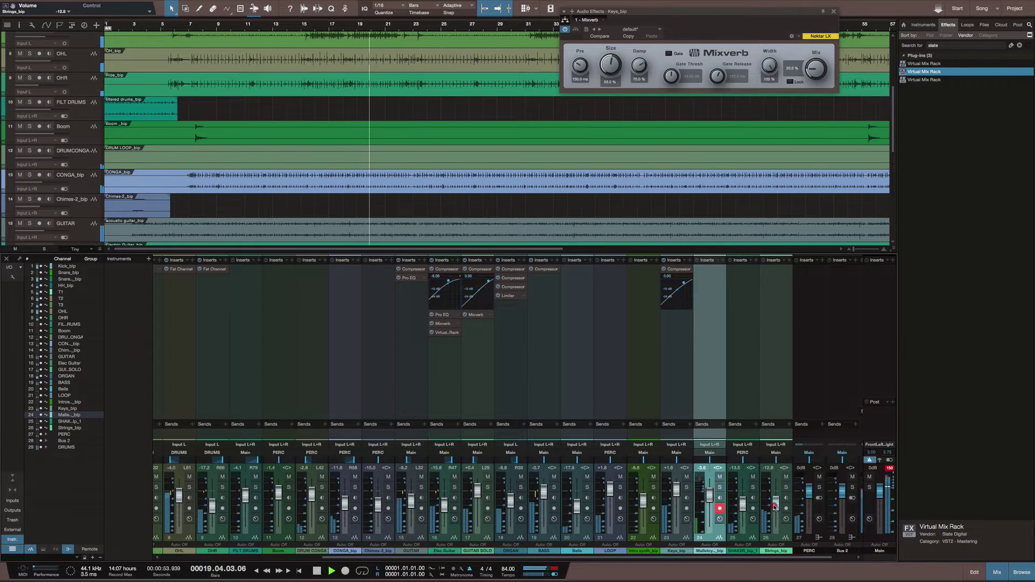
drag(775, 507, 775, 506)
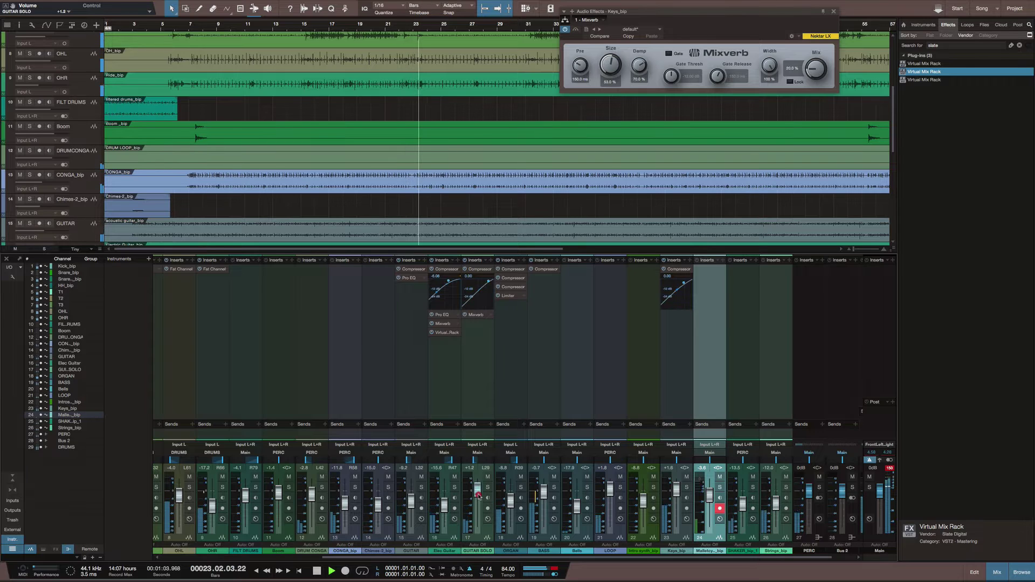
Raise the GUITAR SOLO fader slightly and pan the Keys channel to R11.
drag(478, 497, 479, 494)
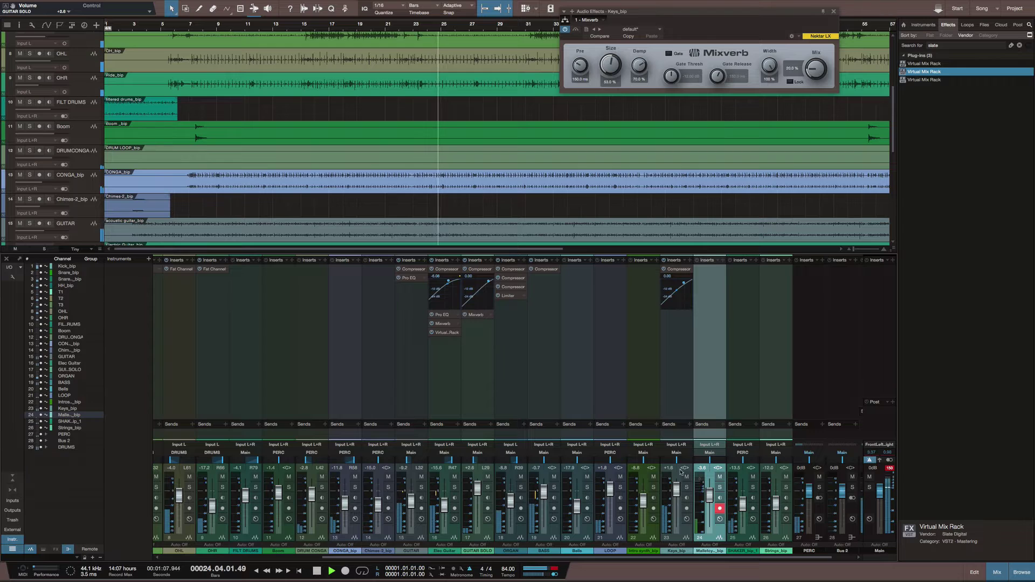
drag(676, 461, 679, 461)
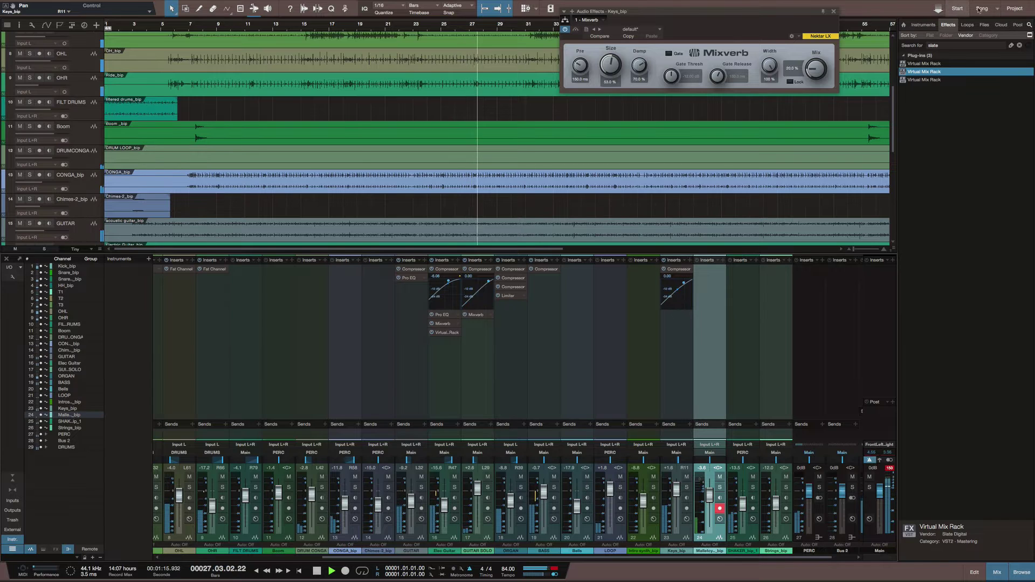
Search the effects for "litt" and insert LittleMicroShift after the compressor on the Keys channel.
click(996, 46)
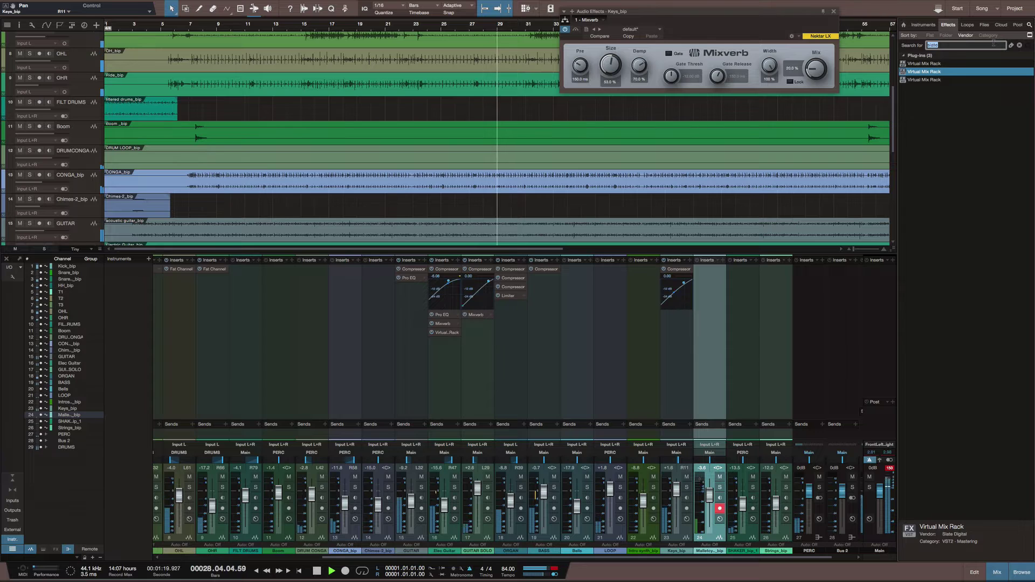
text(litt)
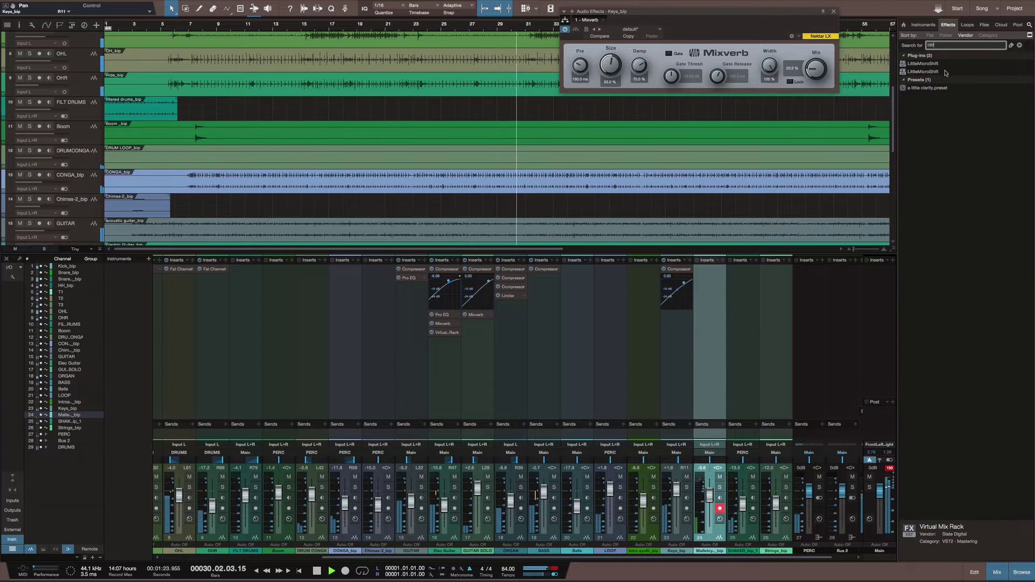
drag(935, 72, 674, 327)
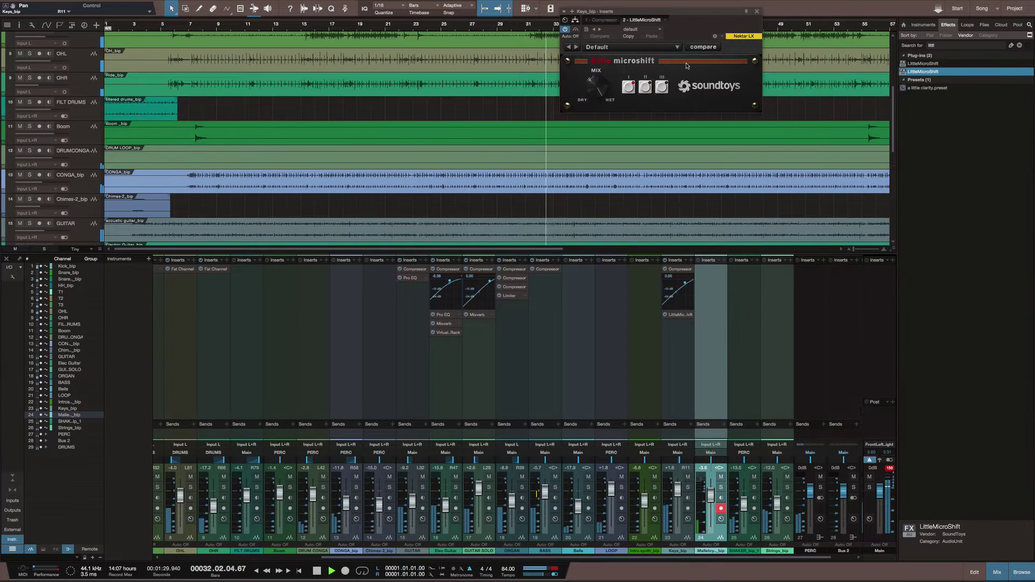
Set LittleMicroShift to style II with about 18% mix, and raise the Keys fader slightly.
drag(584, 89, 586, 128)
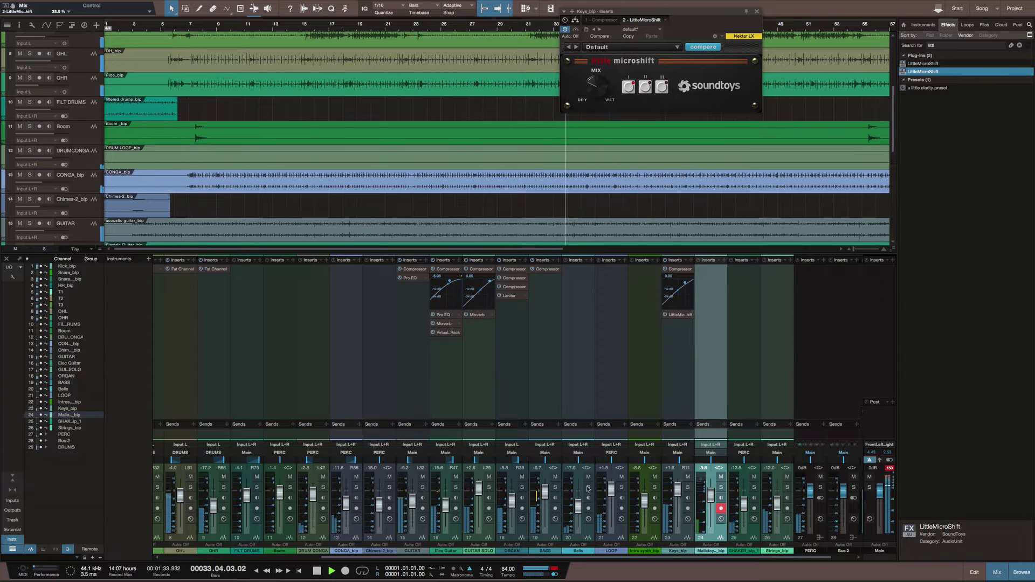
drag(594, 91, 594, 94)
click(646, 87)
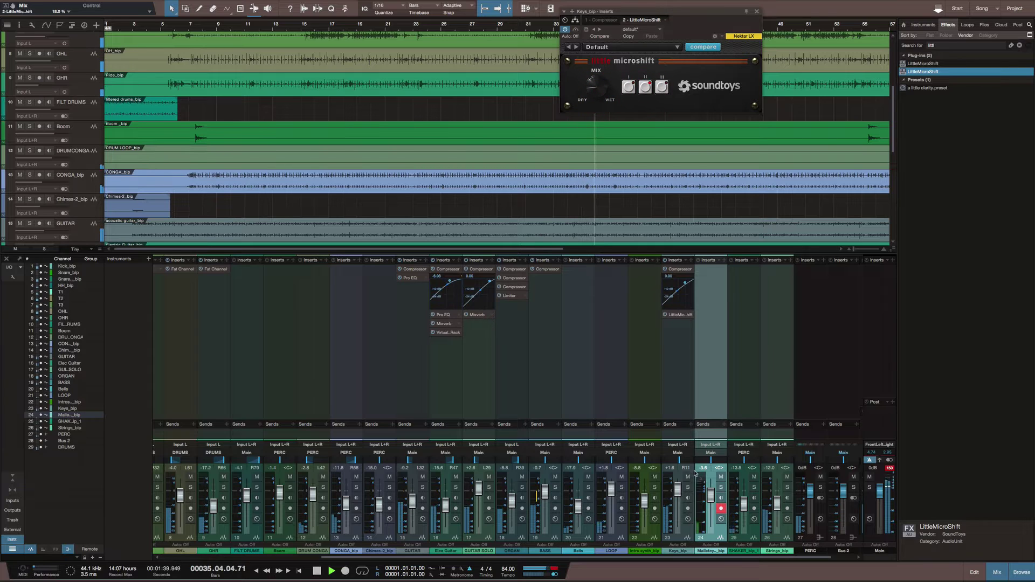
drag(681, 492, 679, 489)
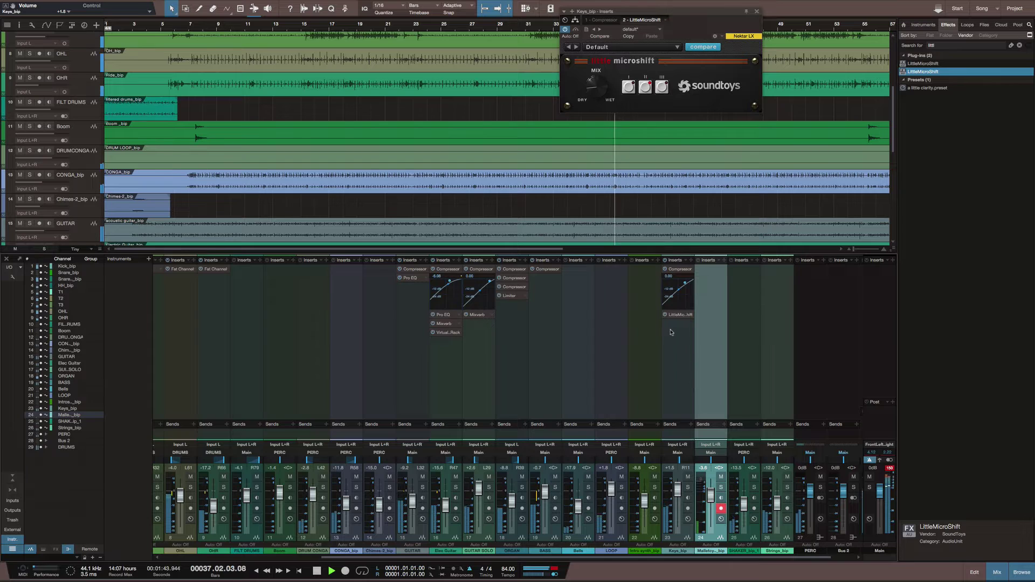
Search the effects for "rever", insert Mixverb on the Keys channel and lower its mix to about 10%.
click(950, 45)
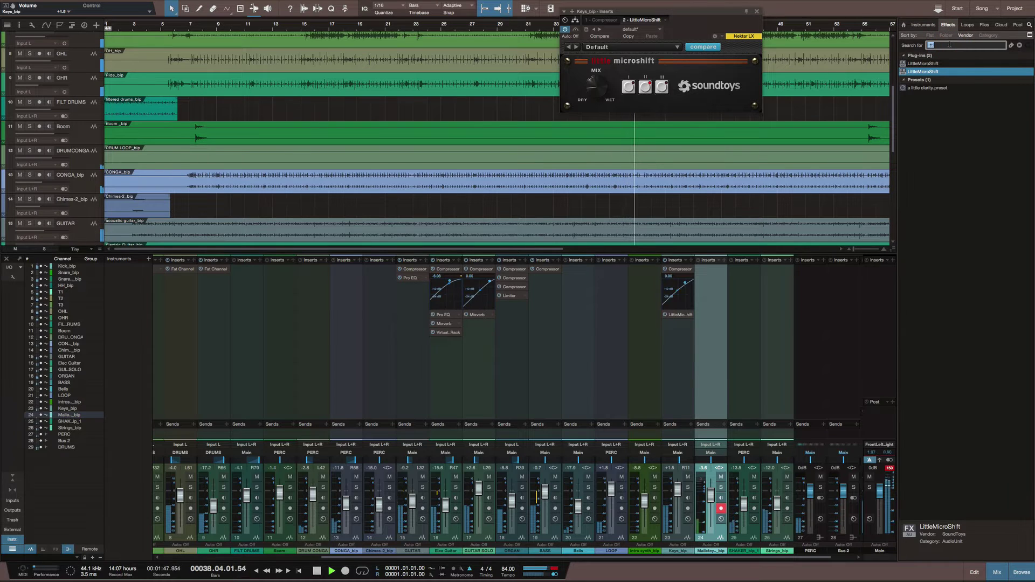
text(rever)
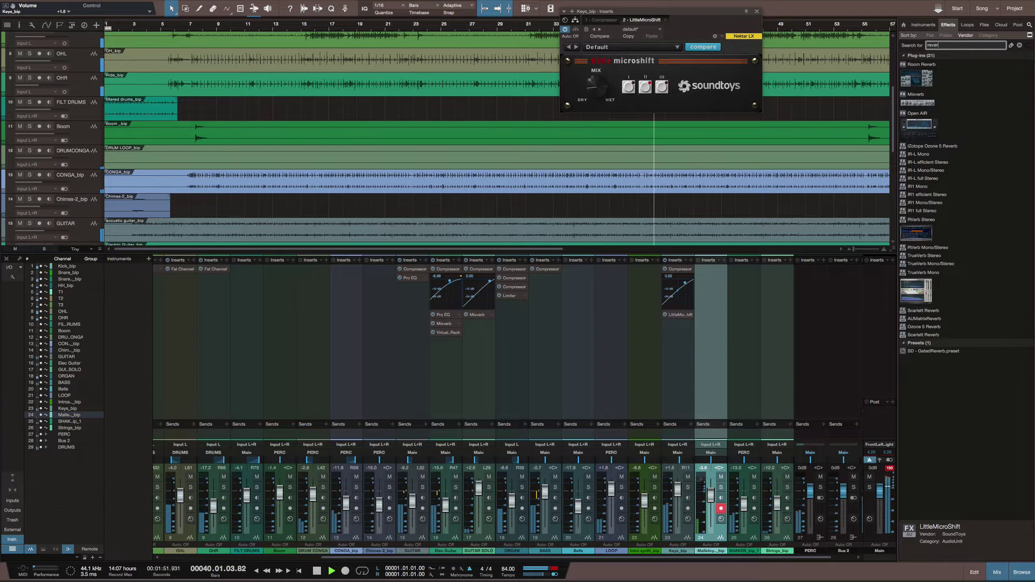
drag(925, 107, 695, 353)
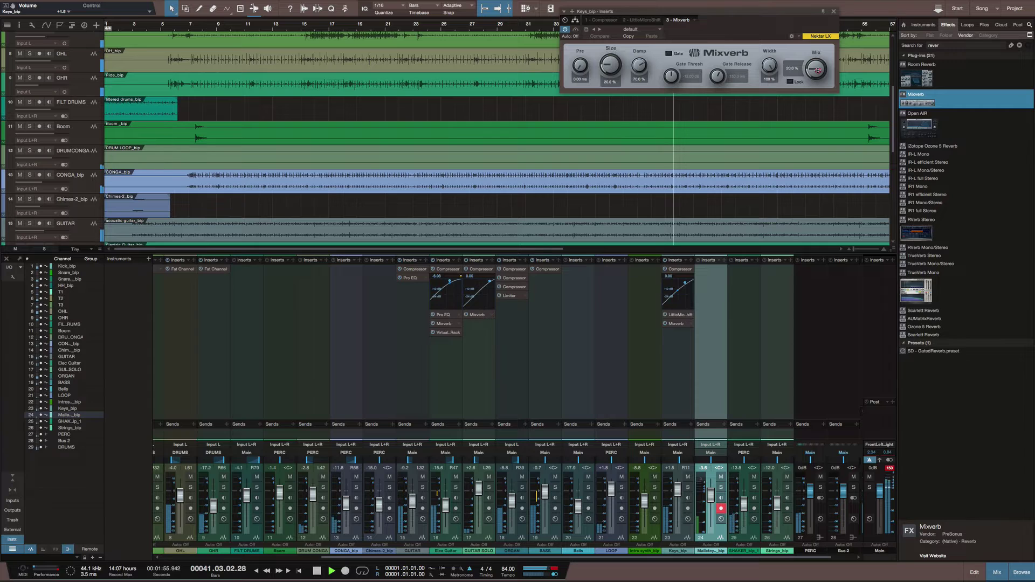
drag(818, 70, 817, 76)
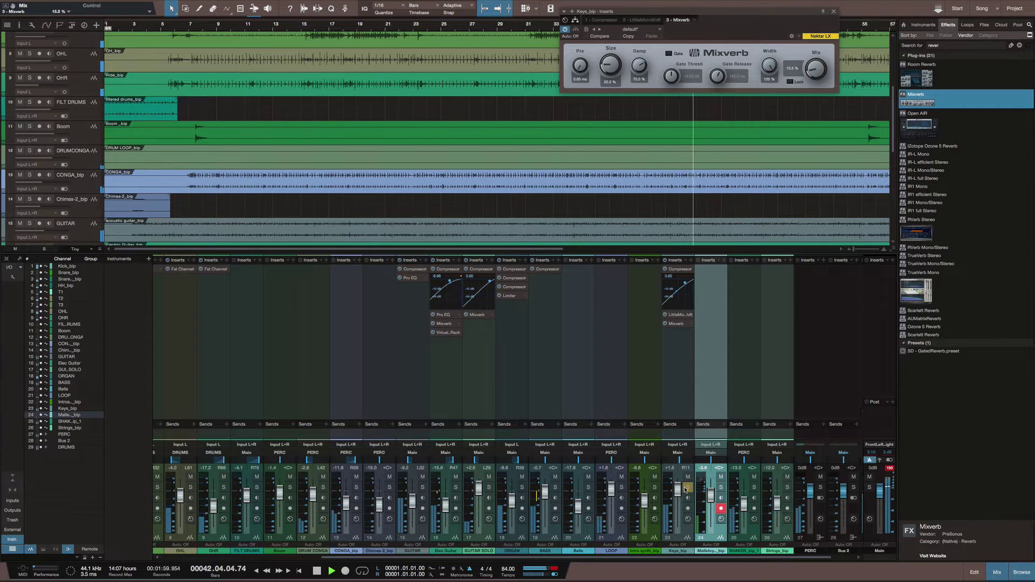
Solo the Keys channel and reduce the LittleMicroShift mix to about 8%.
click(687, 488)
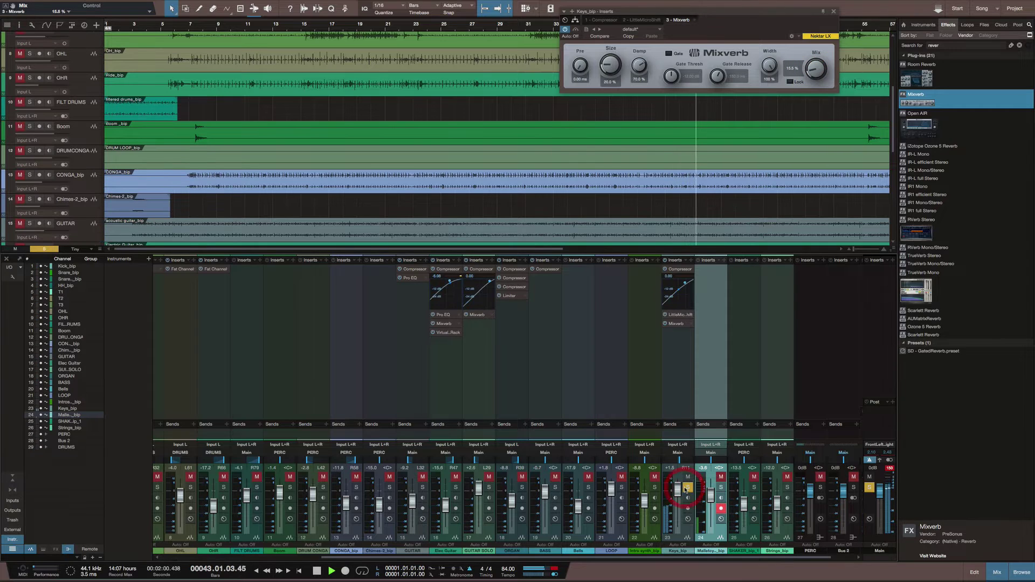
click(682, 318)
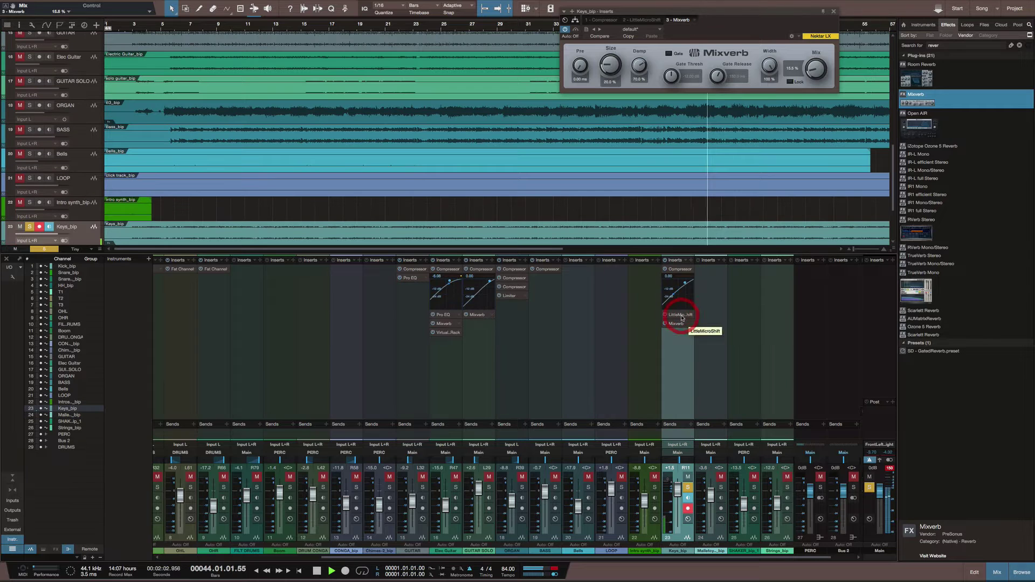
click(650, 20)
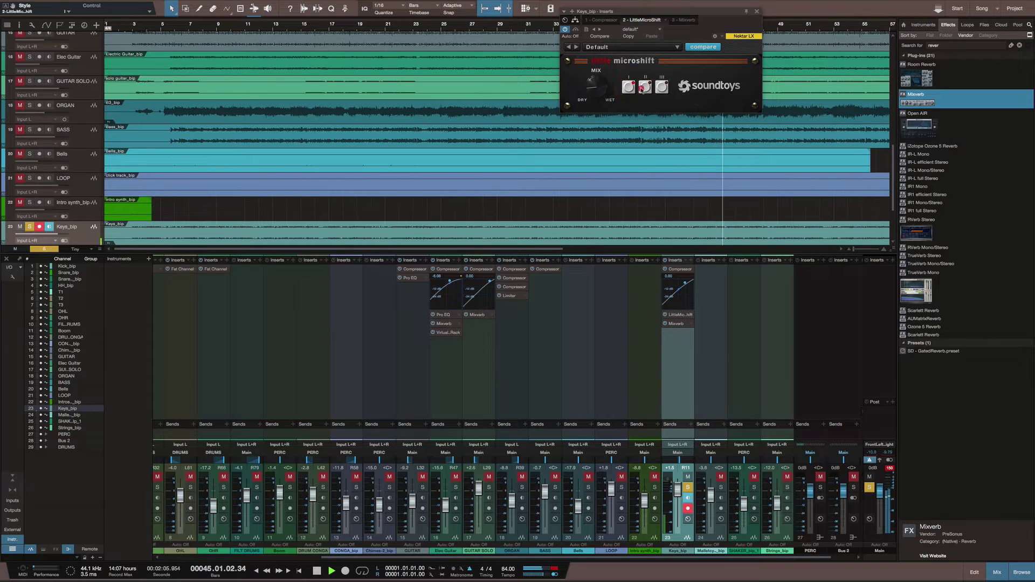
drag(597, 90, 597, 94)
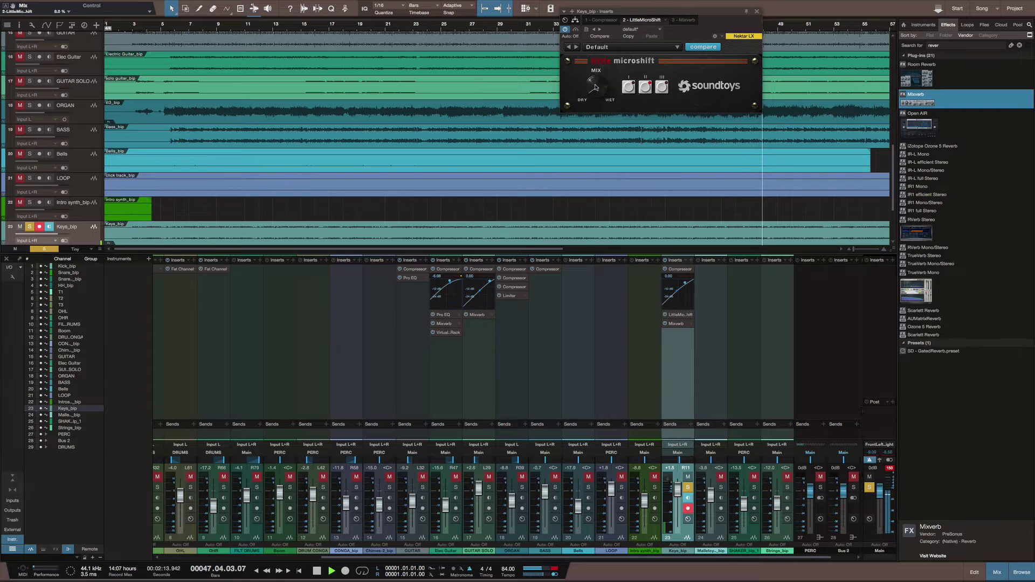
Compare the keys with LittleMicroShift bypassed and active, and unsolo the Keys channel.
click(565, 30)
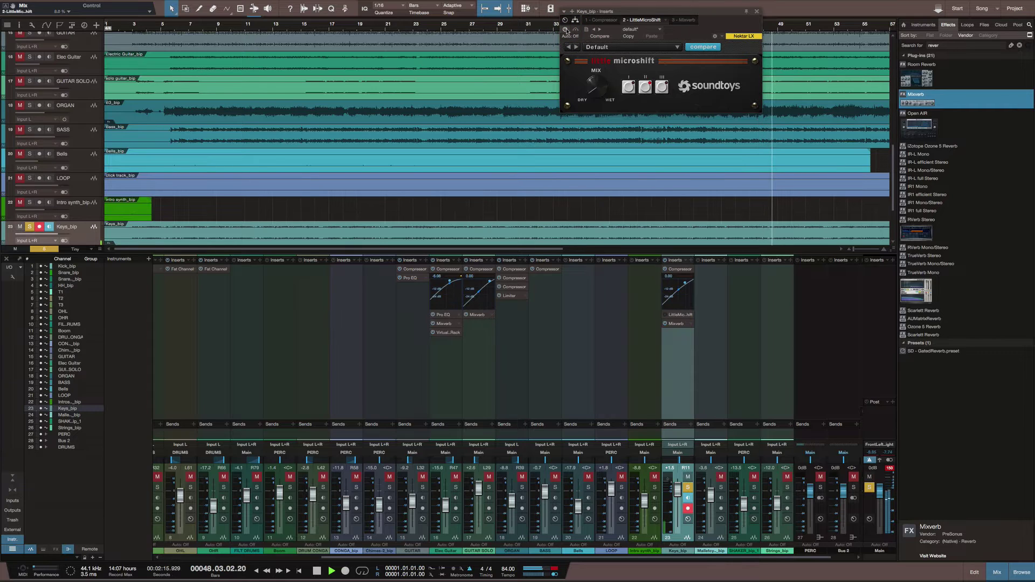
click(566, 30)
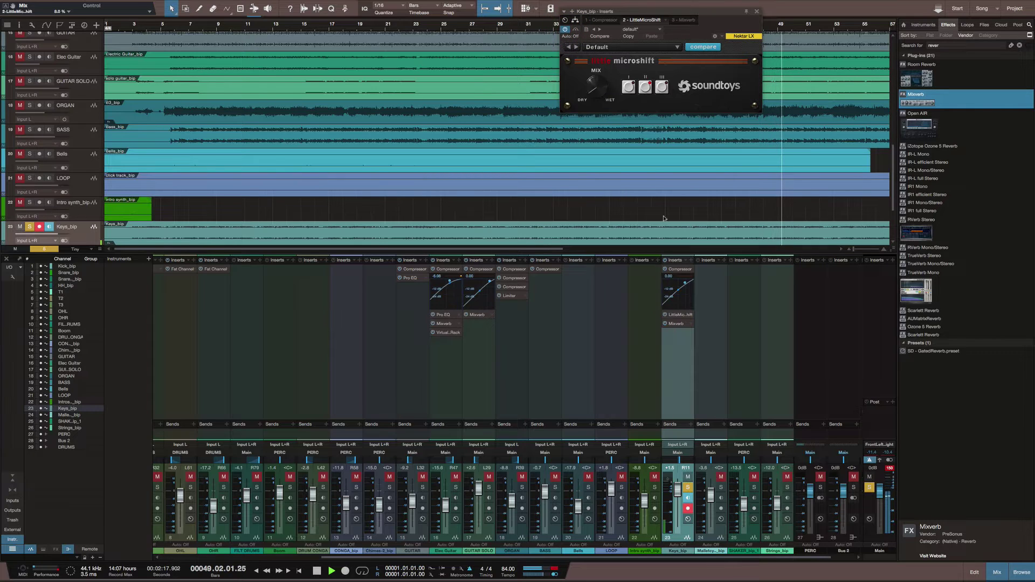
click(687, 488)
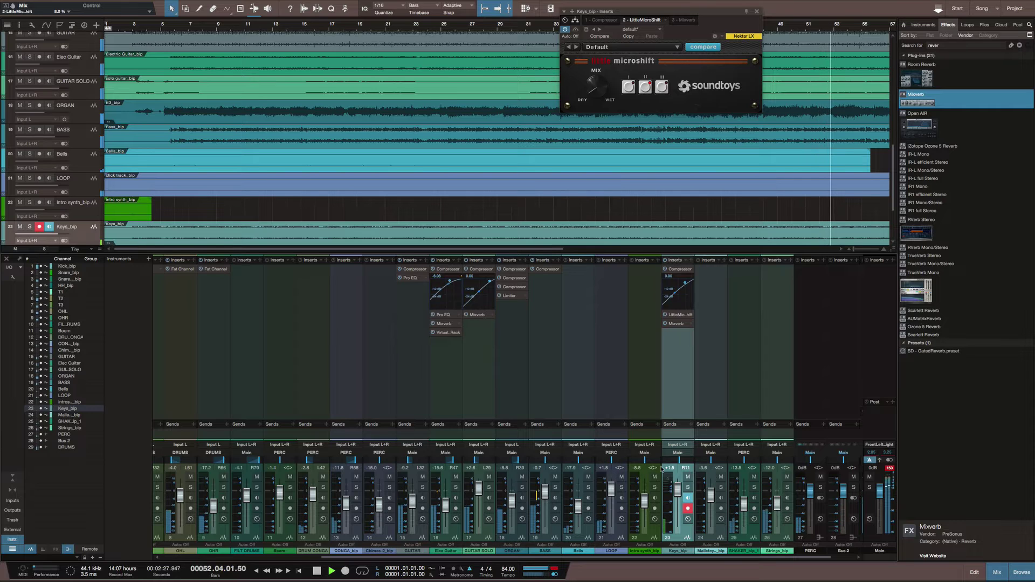
Lower the BASS compressor's threshold to -19.44 dB and raise its output gain.
double_click(547, 269)
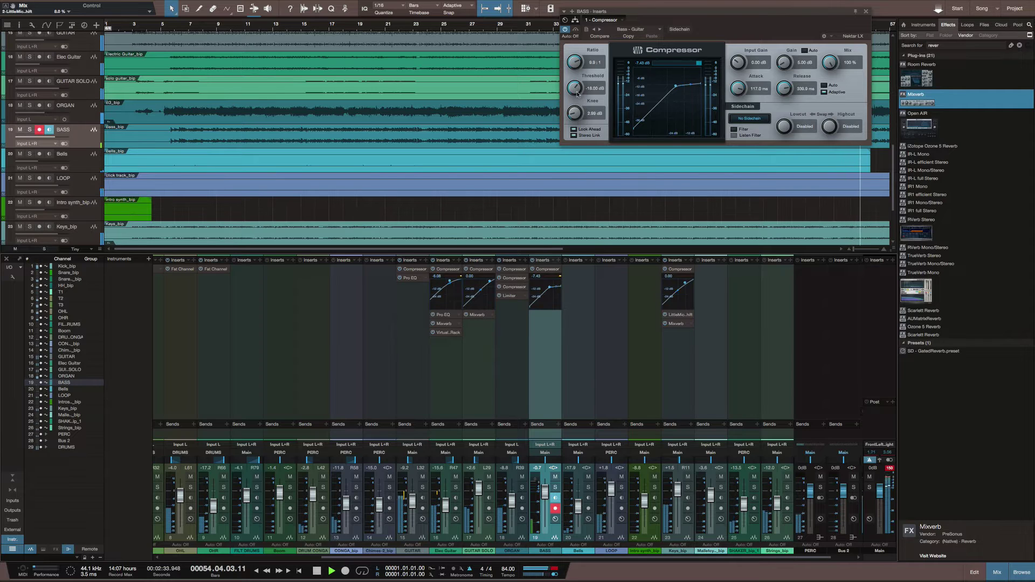
drag(577, 95, 578, 89)
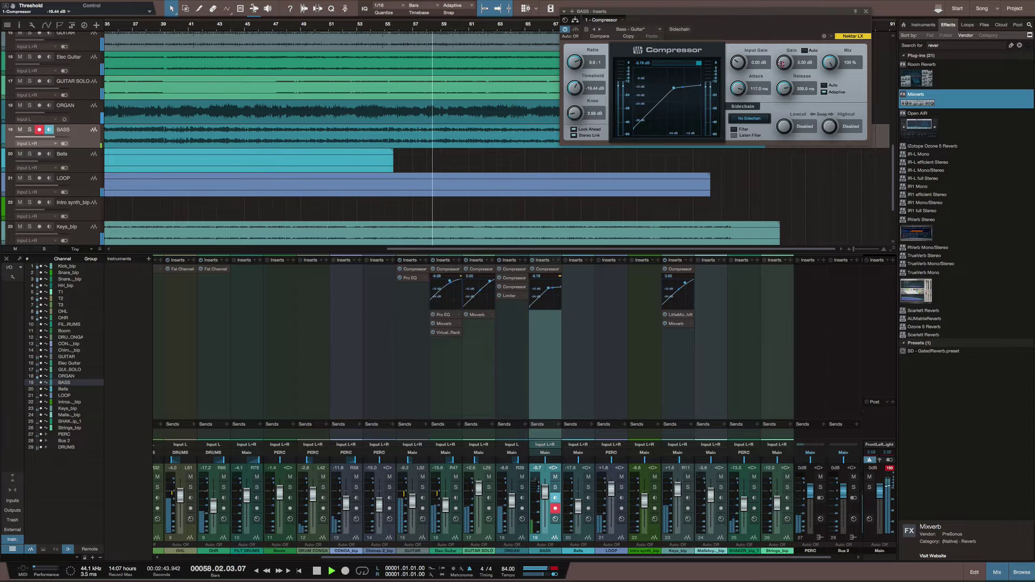
drag(781, 63, 782, 59)
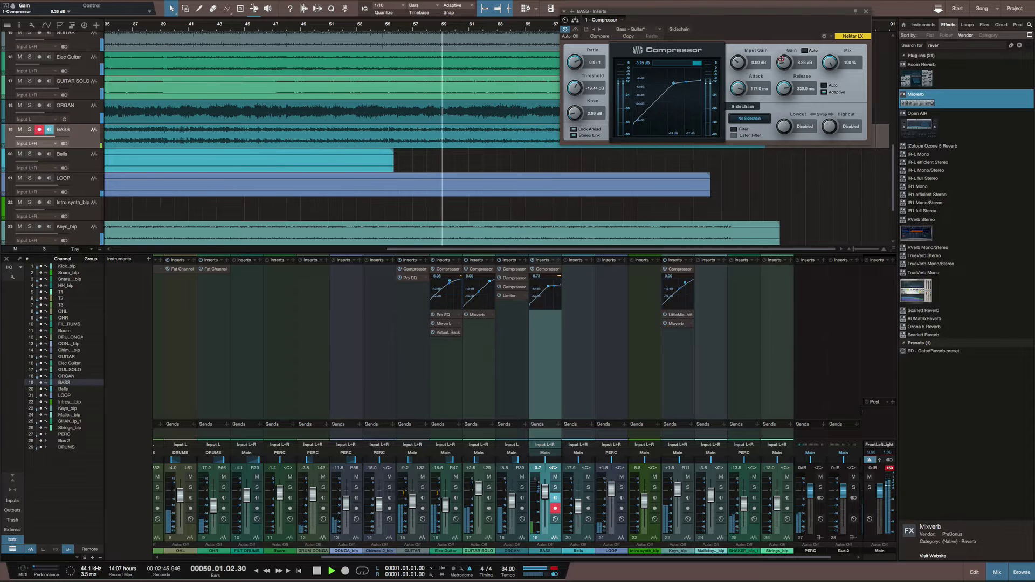
drag(781, 59, 783, 60)
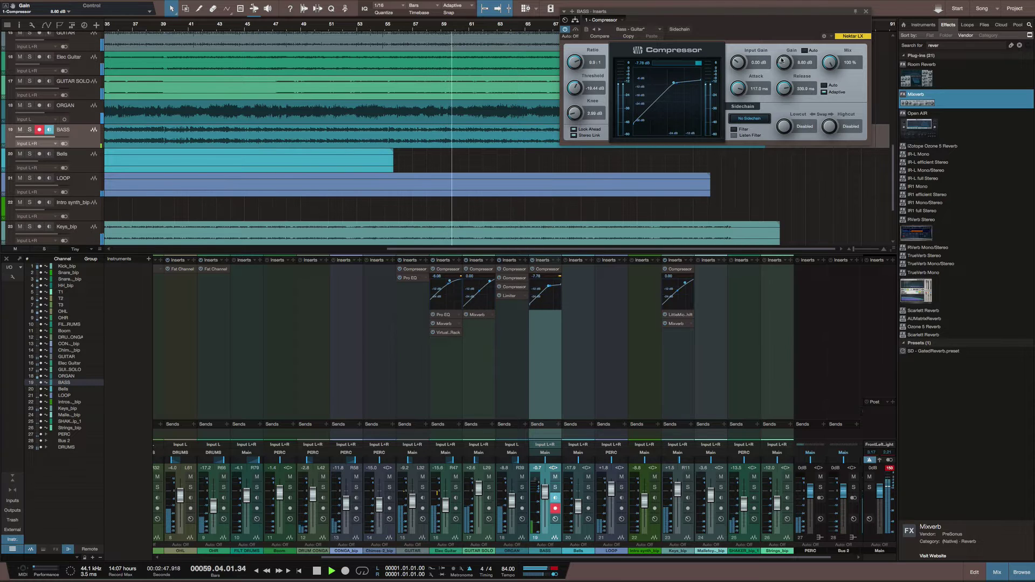
Stop playback and turn off input monitoring on the BASS channel.
key(space)
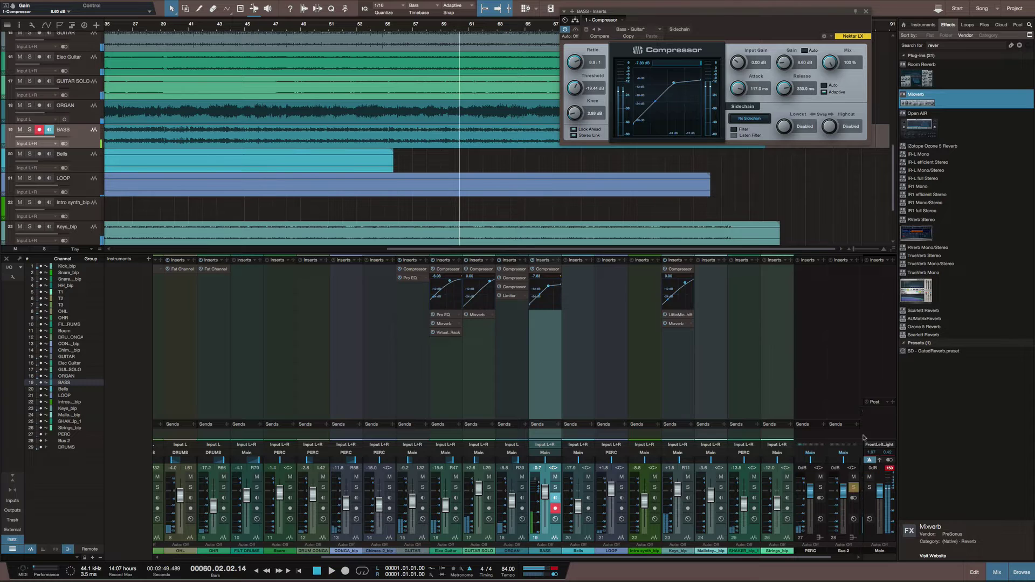
click(555, 499)
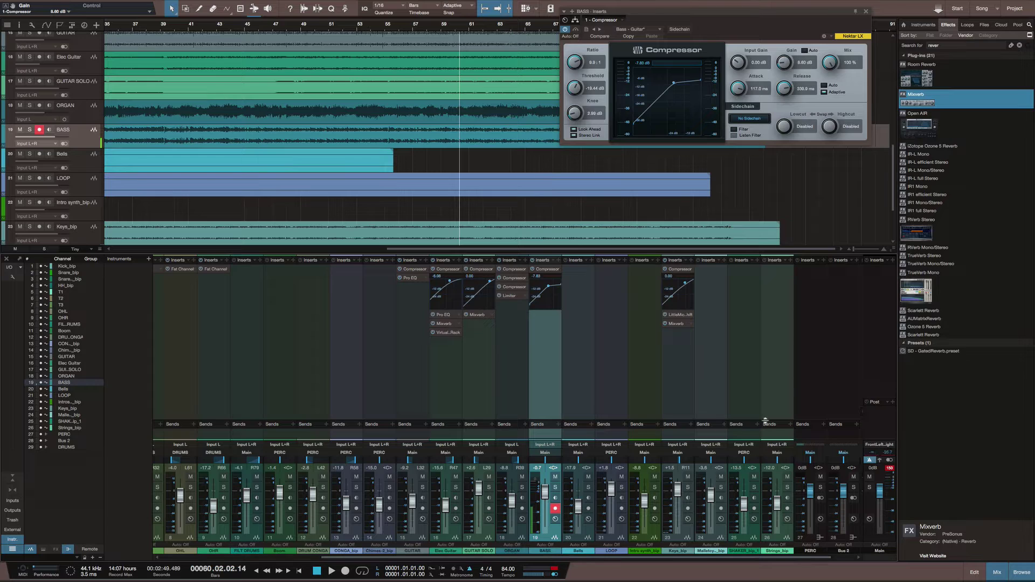
click(885, 272)
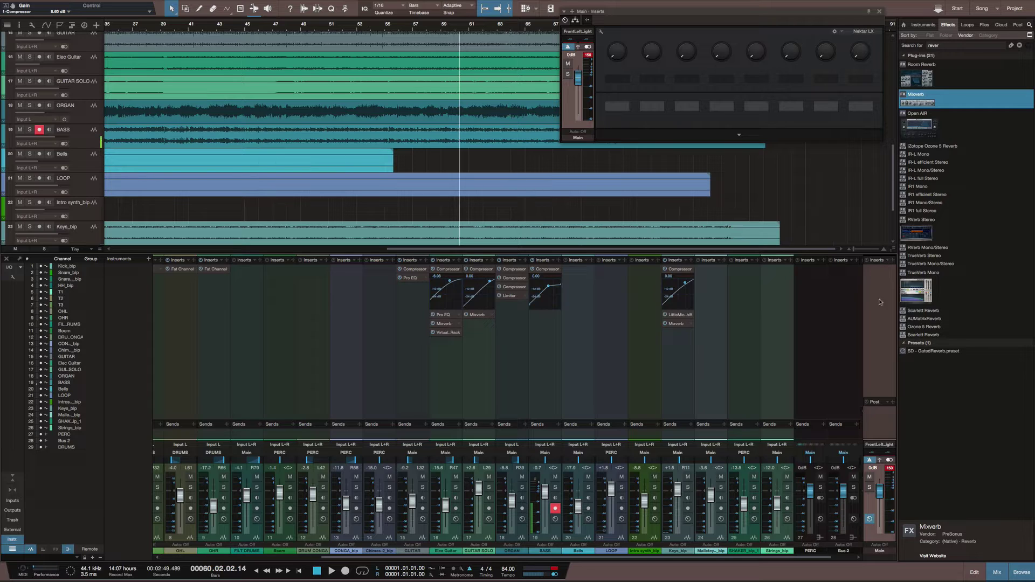
click(947, 45)
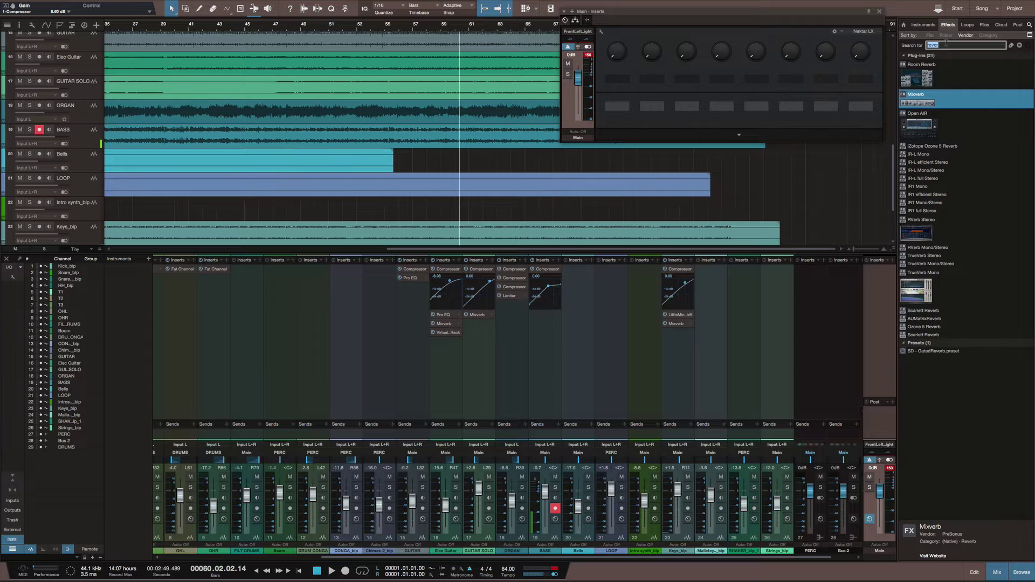
text(k)
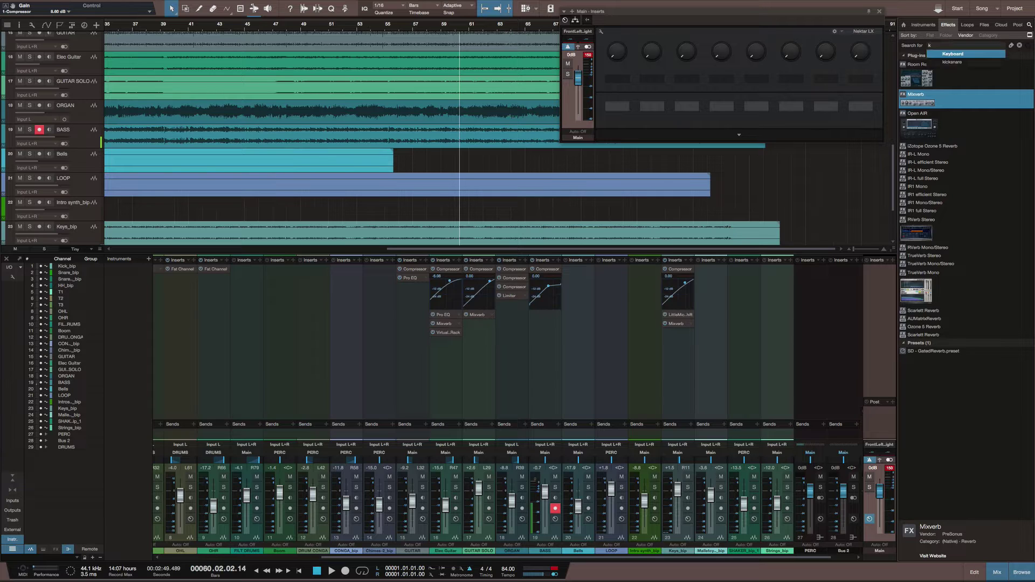
text(e)
key(BackSpace)
text(ramer)
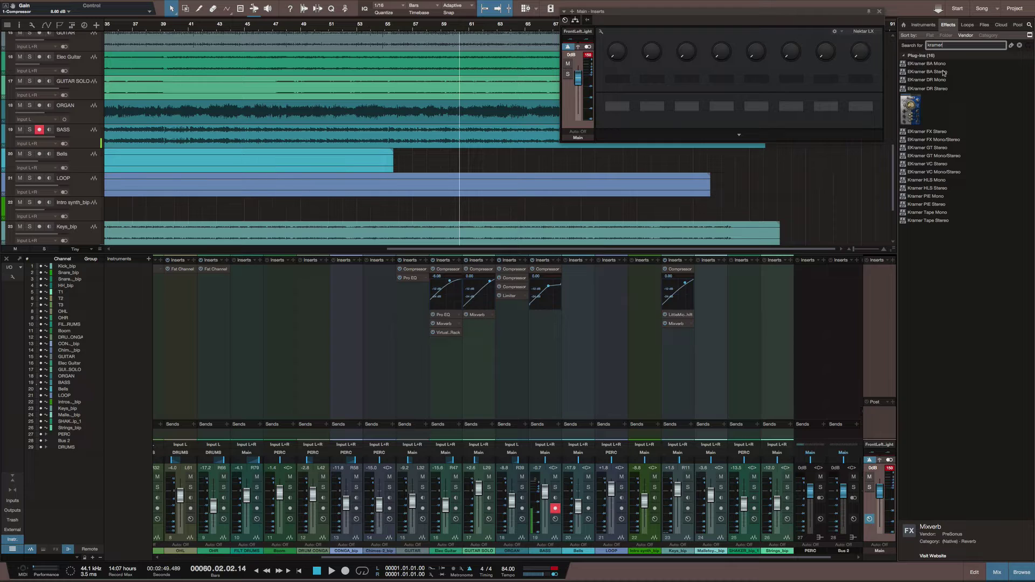
drag(943, 72, 878, 273)
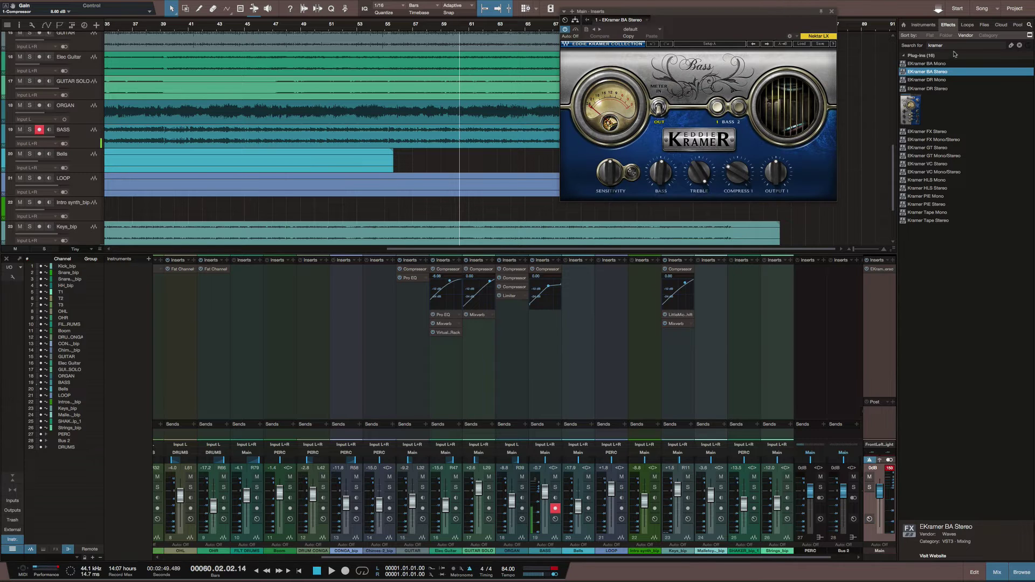
Insert Kramer Tape Stereo on the Main bus and load its Mastering Soft Clean Compression preset.
text(tape)
drag(944, 72, 881, 272)
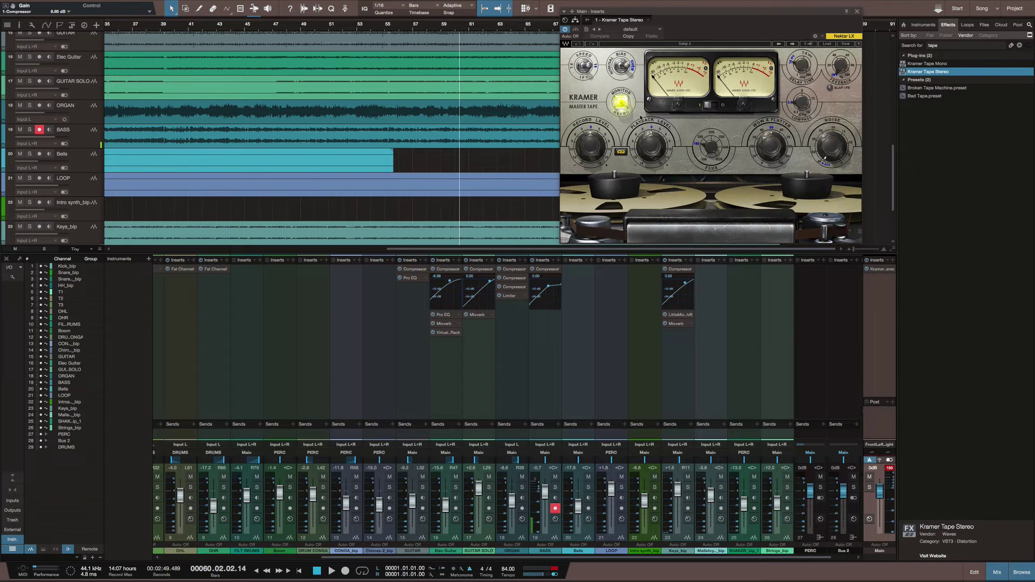
click(655, 30)
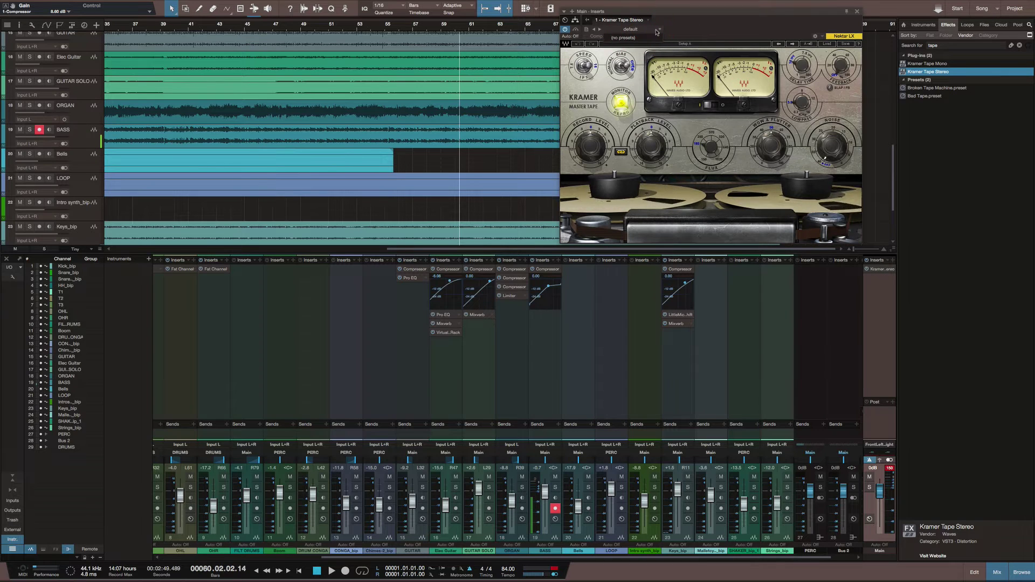
click(658, 30)
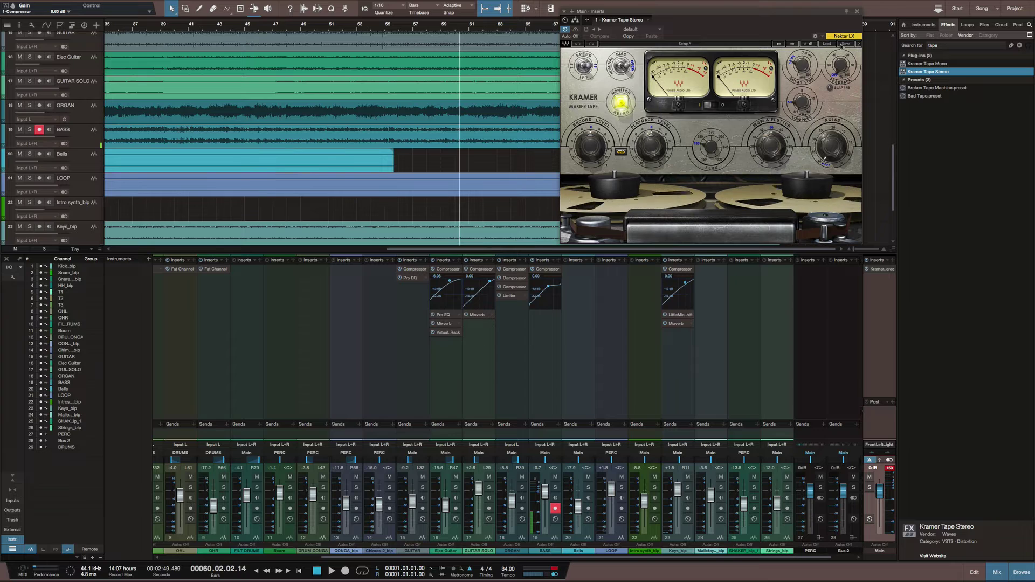
click(833, 43)
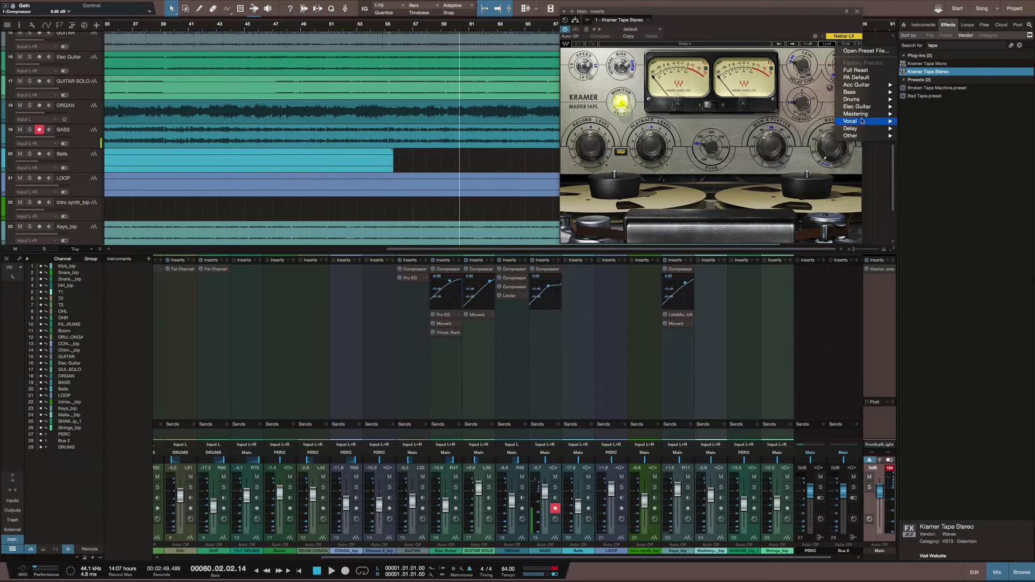
mouse_move(862, 118)
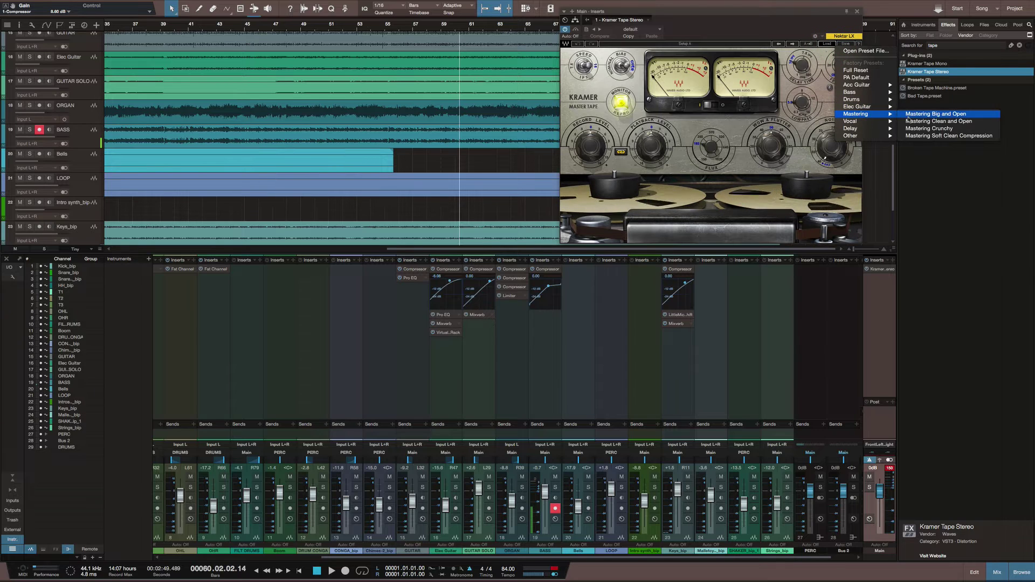
click(934, 136)
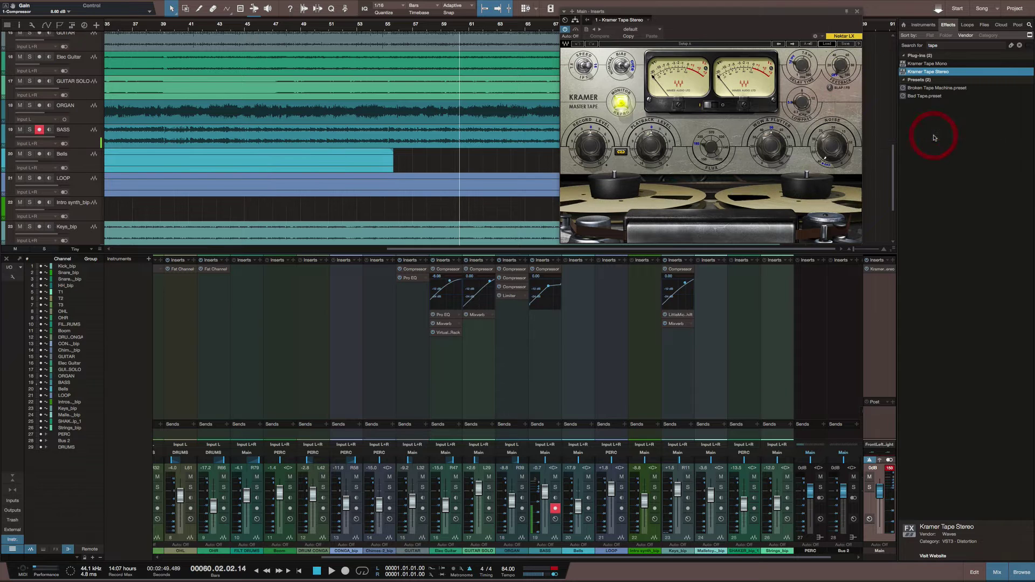
Play the mix briefly through the tape preset and review the plug-in's other Mastering presets.
key(space)
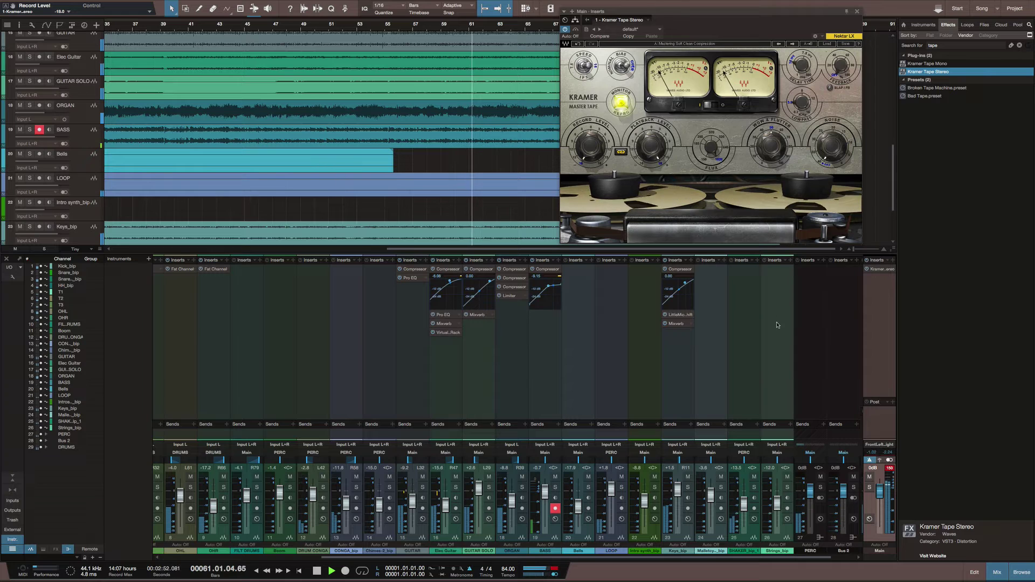
key(space)
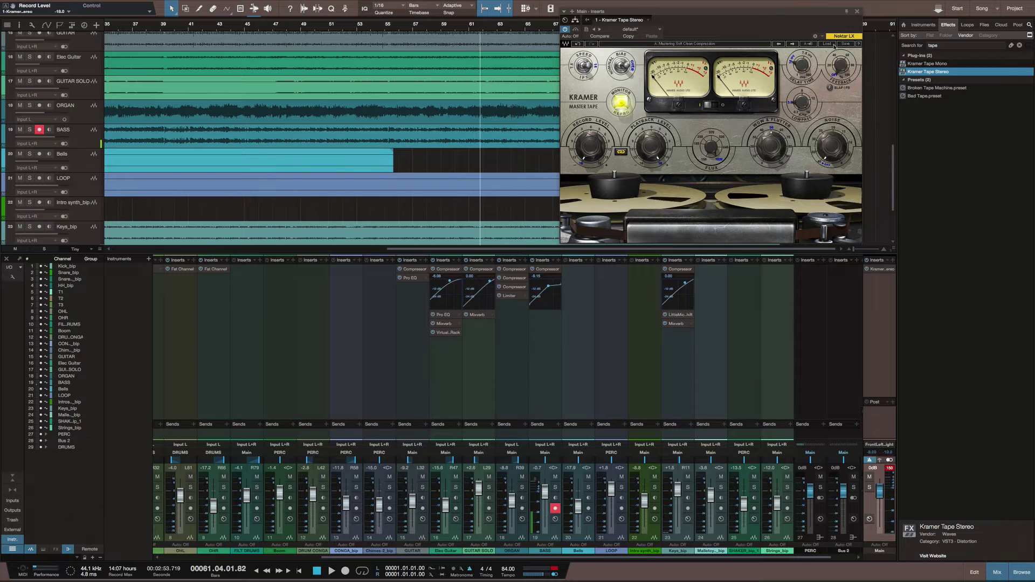
click(833, 44)
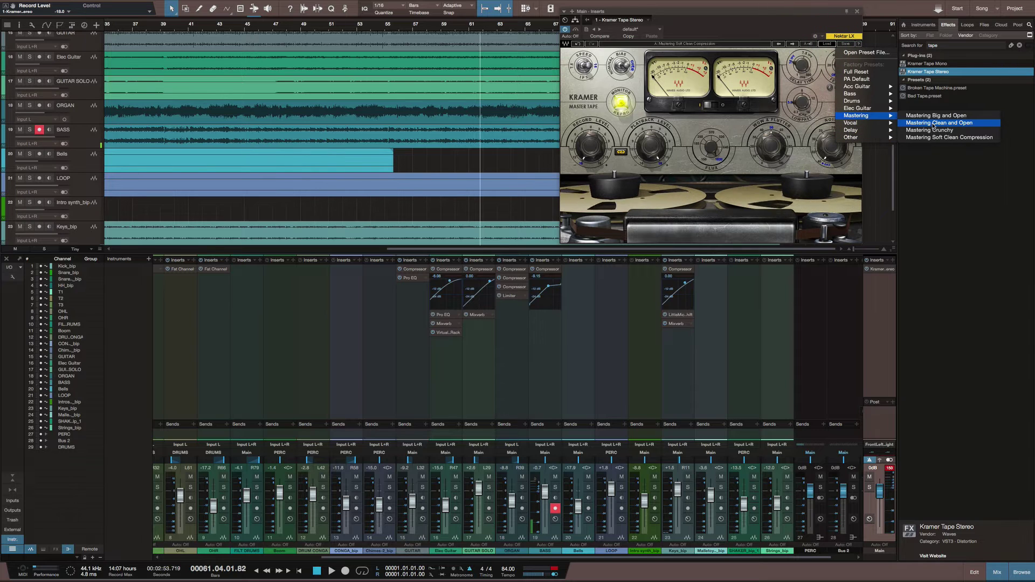
click(812, 108)
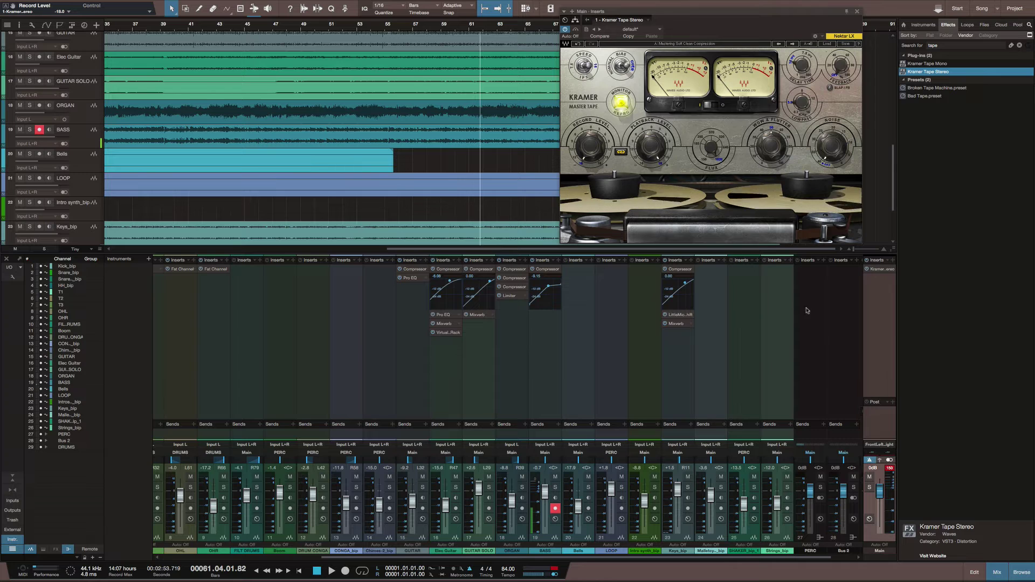
Lower all track channel faders together, bringing Strings to -23.8 dB, and start playing the mix with the Main bus selected.
key(Up)
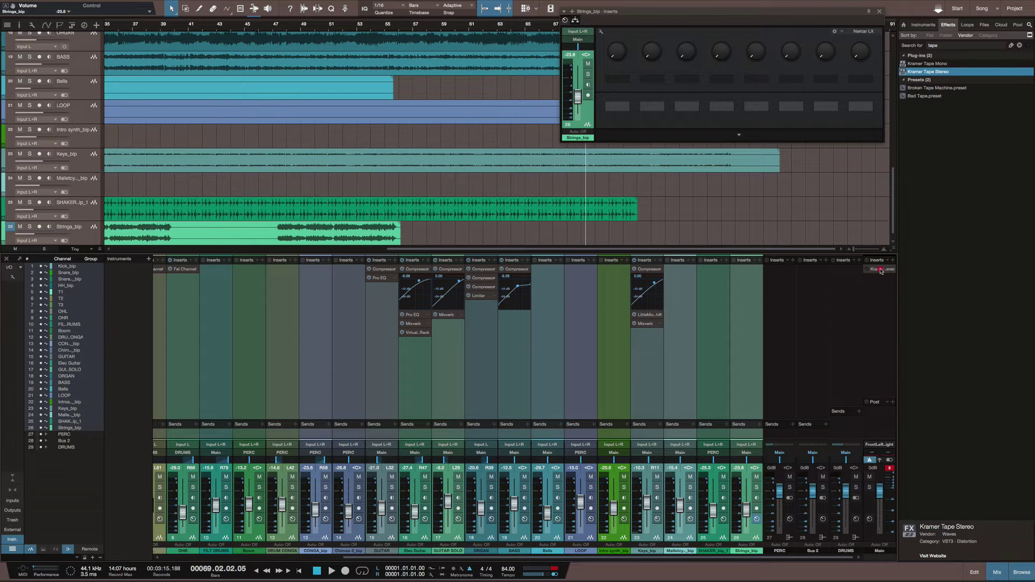
drag(881, 270, 879, 269)
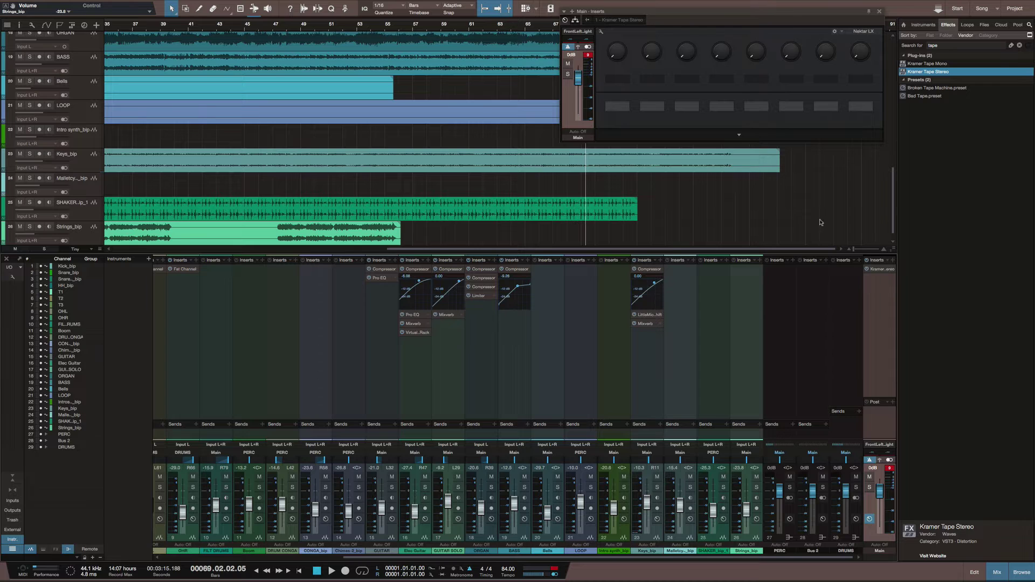
key(space)
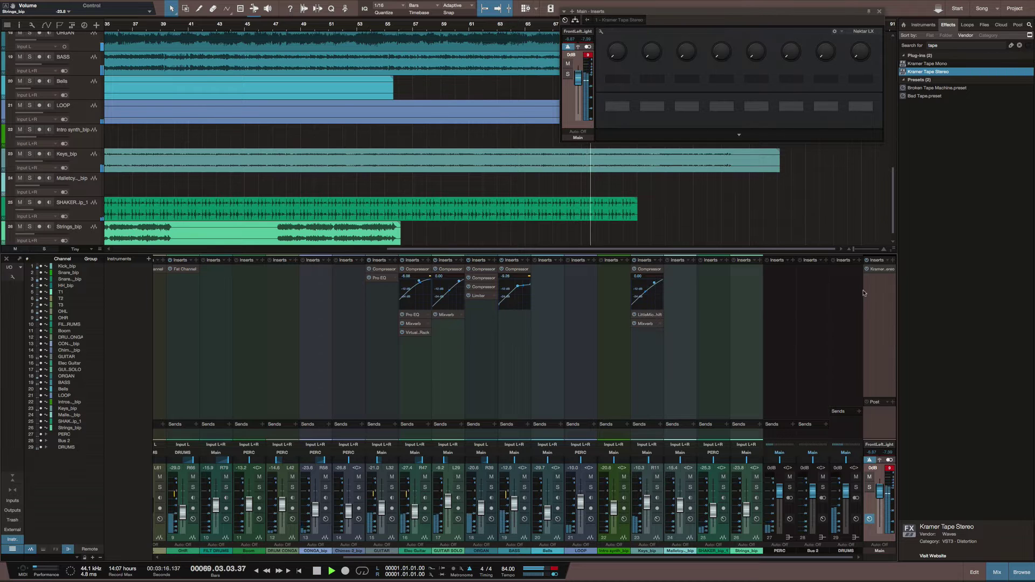
Open Kramer Tape Stereo on the Main bus and adjust its Wow & Flutter amount during playback.
click(879, 271)
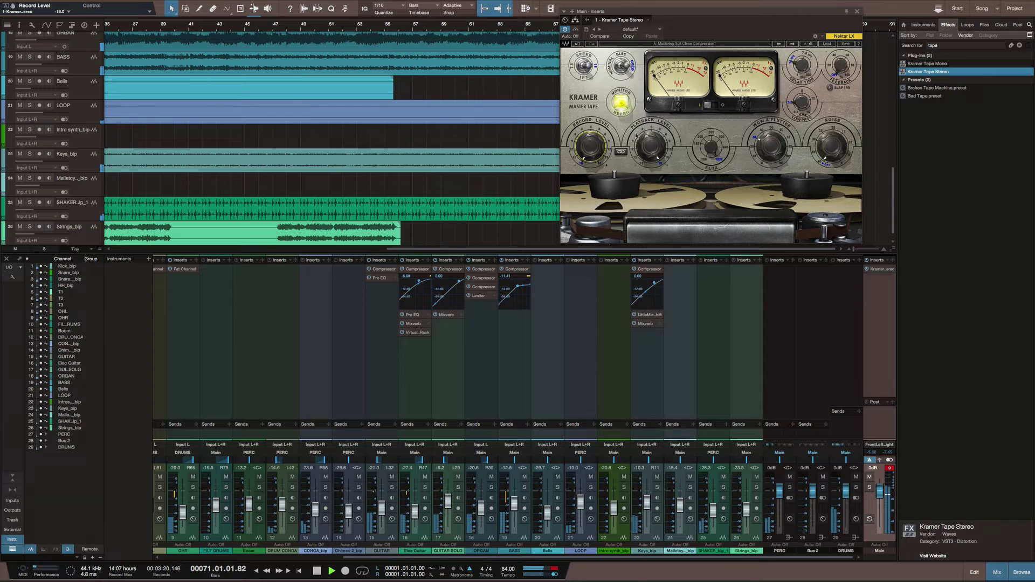
click(651, 146)
drag(771, 146, 771, 133)
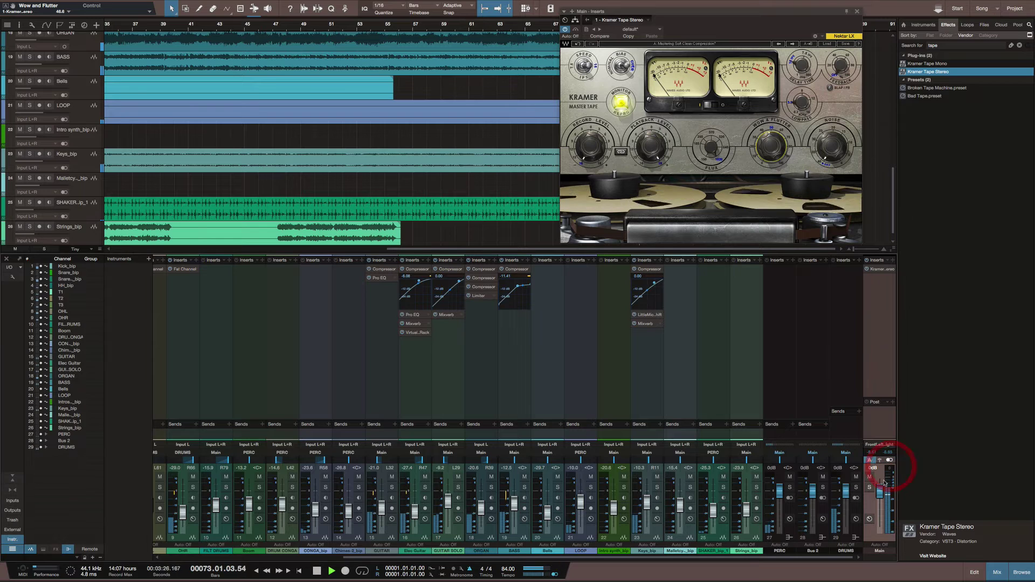
Solo and unsolo the DRUMS bus to check it on its own, and stop playback.
click(855, 487)
click(854, 488)
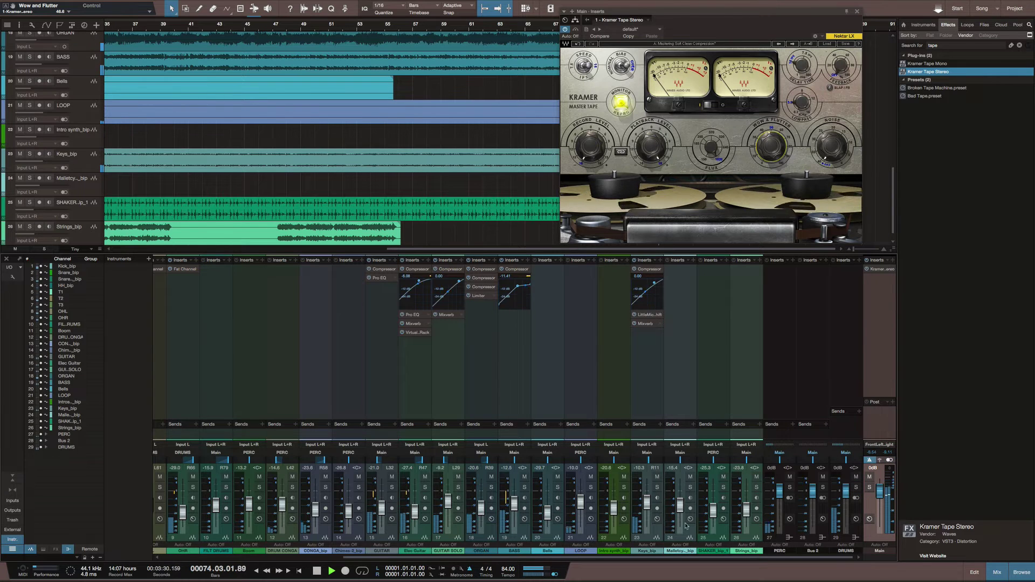
key(space)
Load the GMT-DRM BUS effects chain on the DRUMS bus.
click(846, 269)
click(858, 261)
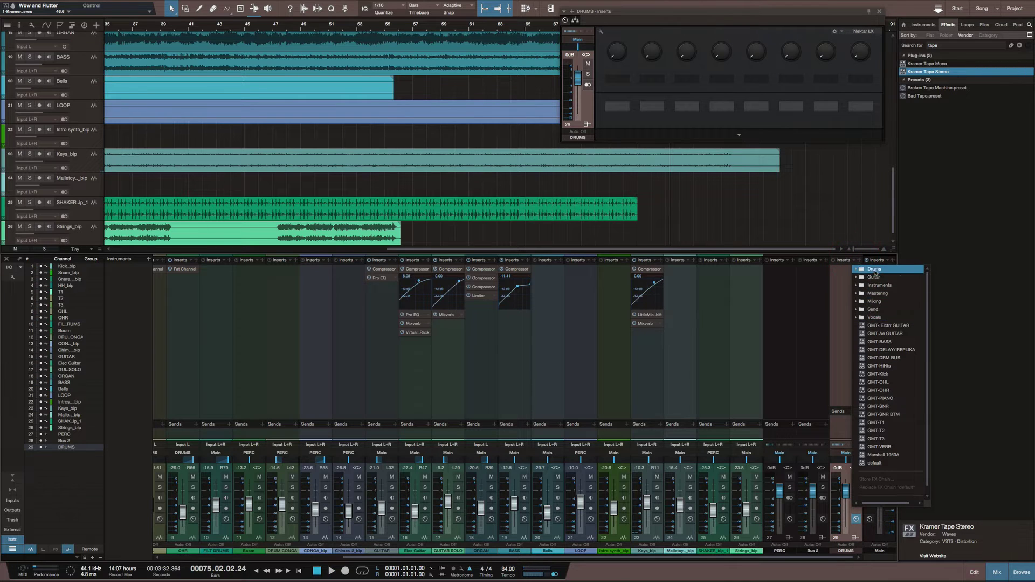
click(856, 269)
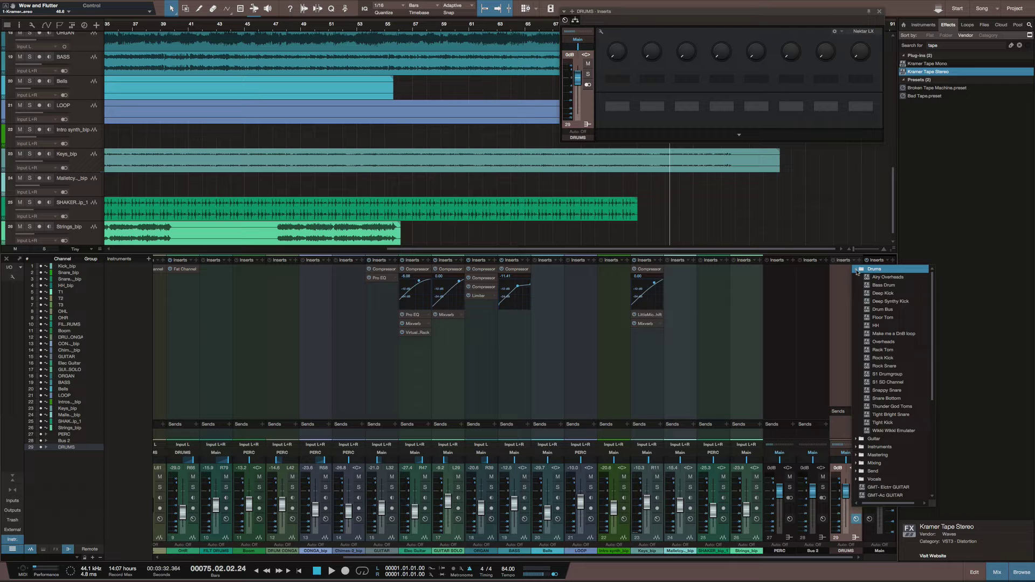
click(887, 447)
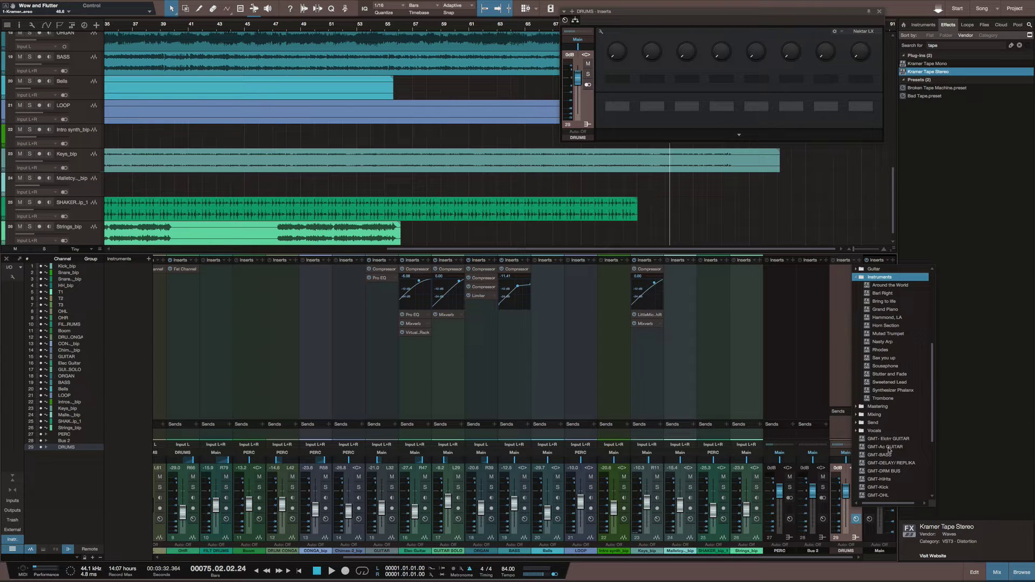
click(896, 472)
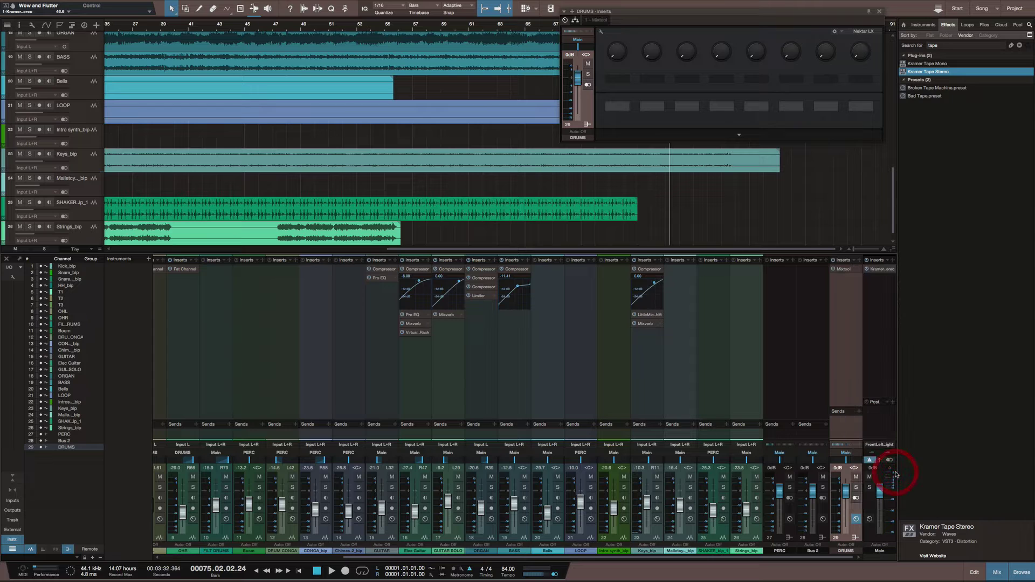
Play the mix with the new drum bus chain and open its Mixtool, moving the plug-in window nearer the mixer.
key(space)
click(855, 477)
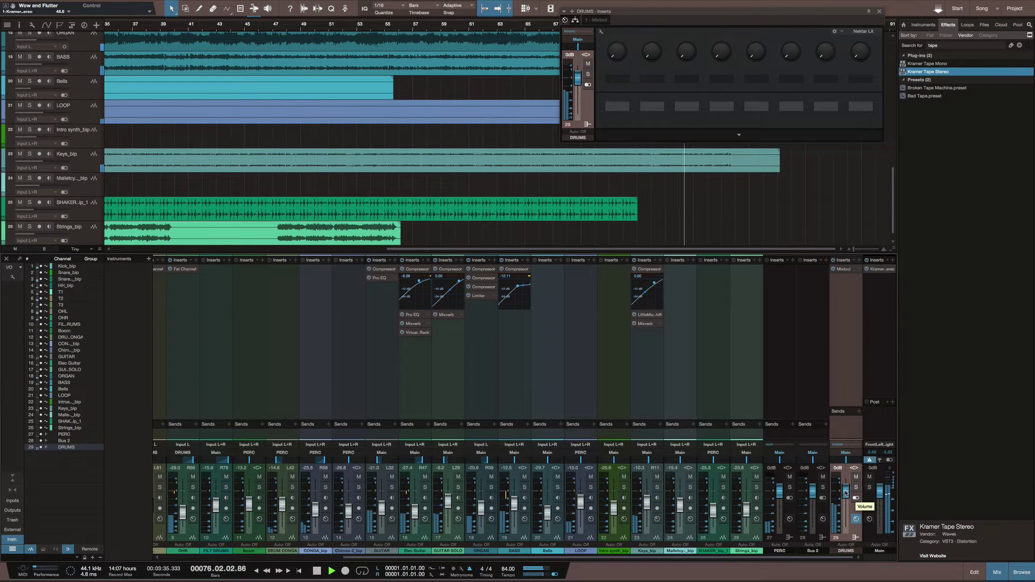
click(845, 269)
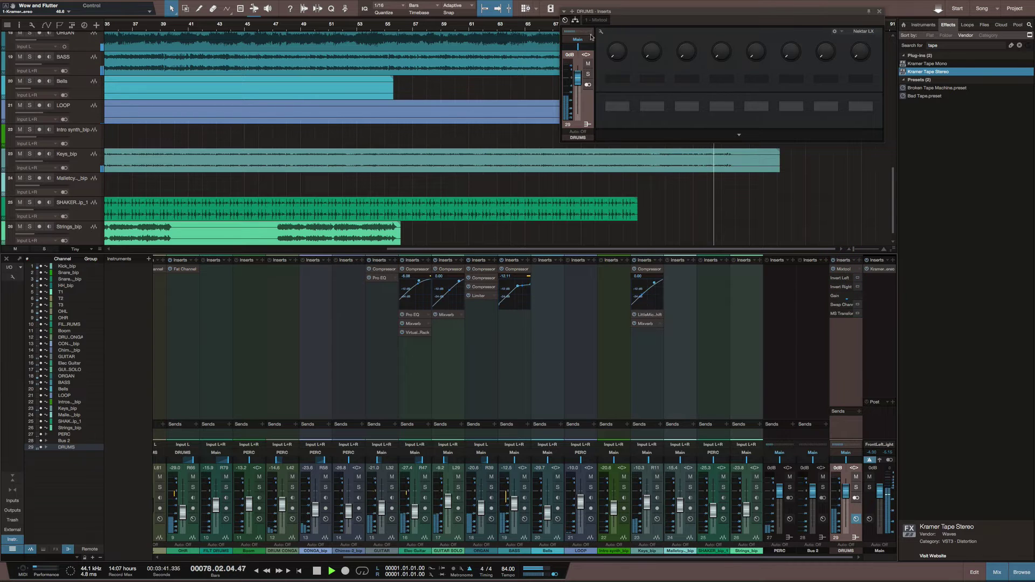
click(598, 20)
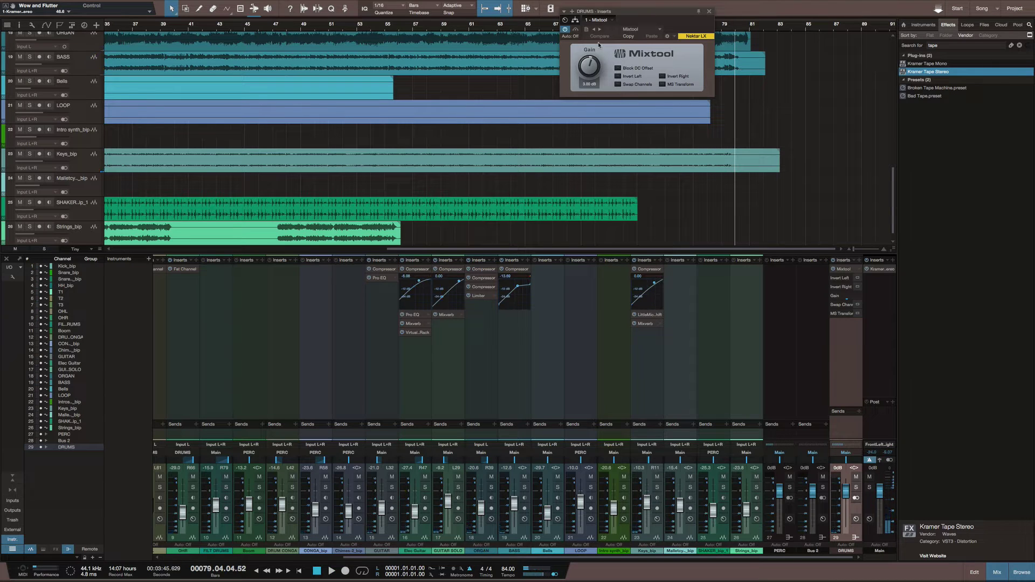
drag(640, 12, 555, 155)
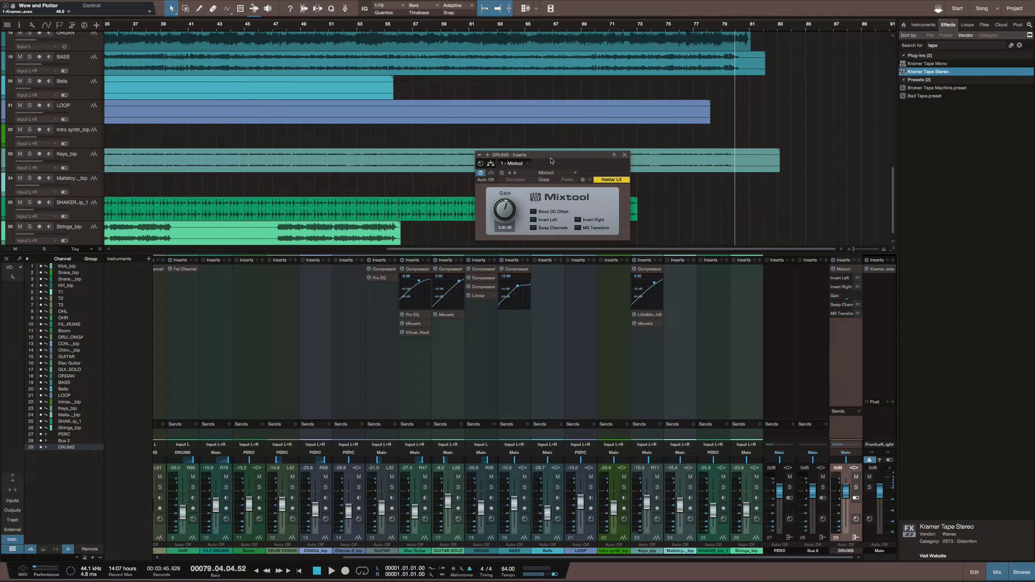
drag(544, 155, 544, 178)
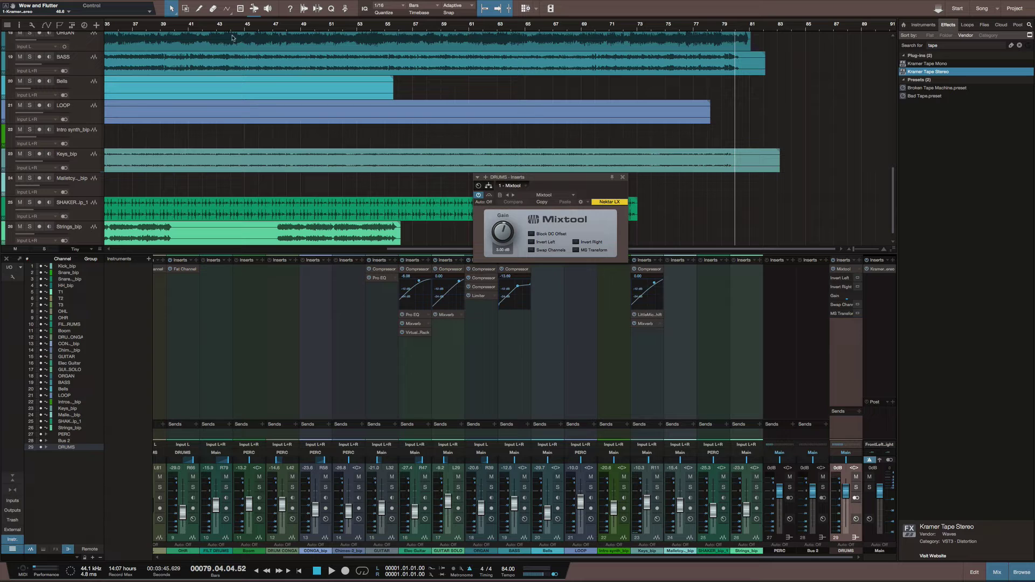
Play the mix from about bar 42 to check the overall balance, and stop playback.
click(208, 31)
key(space)
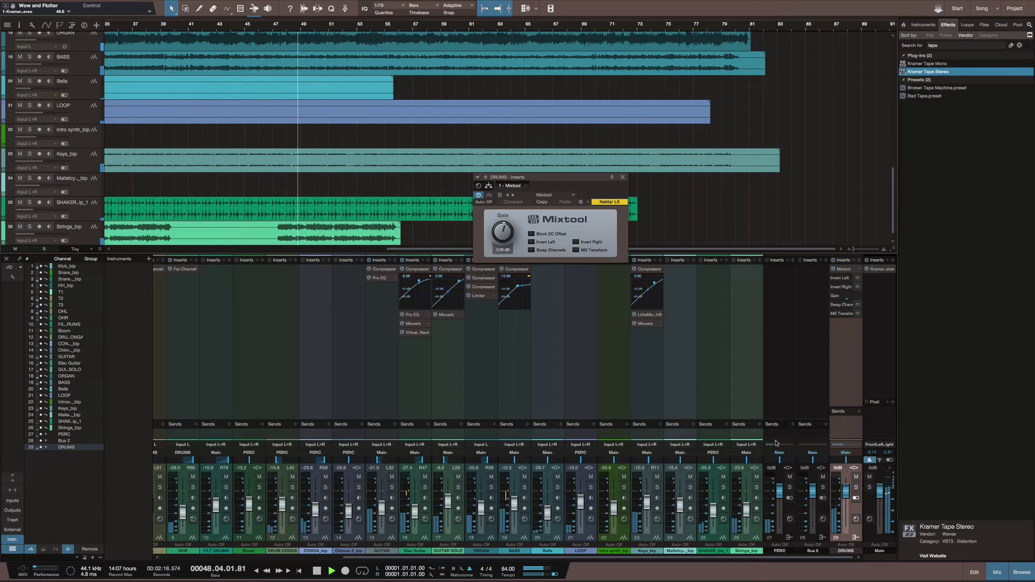
key(space)
Search the effects for "ozone" and insert iZotope Ozone 6 after Kramer Tape Stereo on the Main bus.
right_click(881, 278)
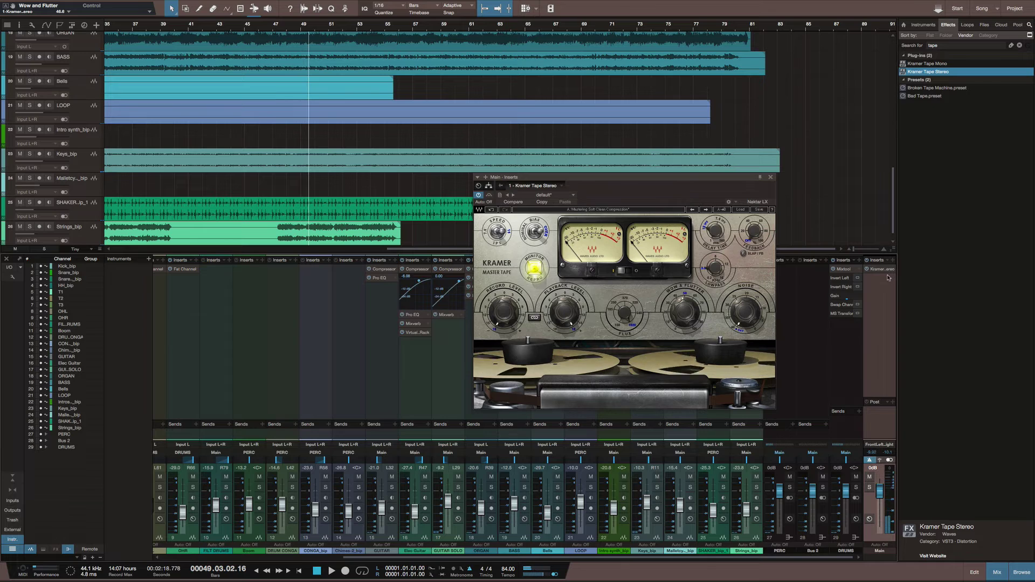
click(948, 45)
double_click(947, 46)
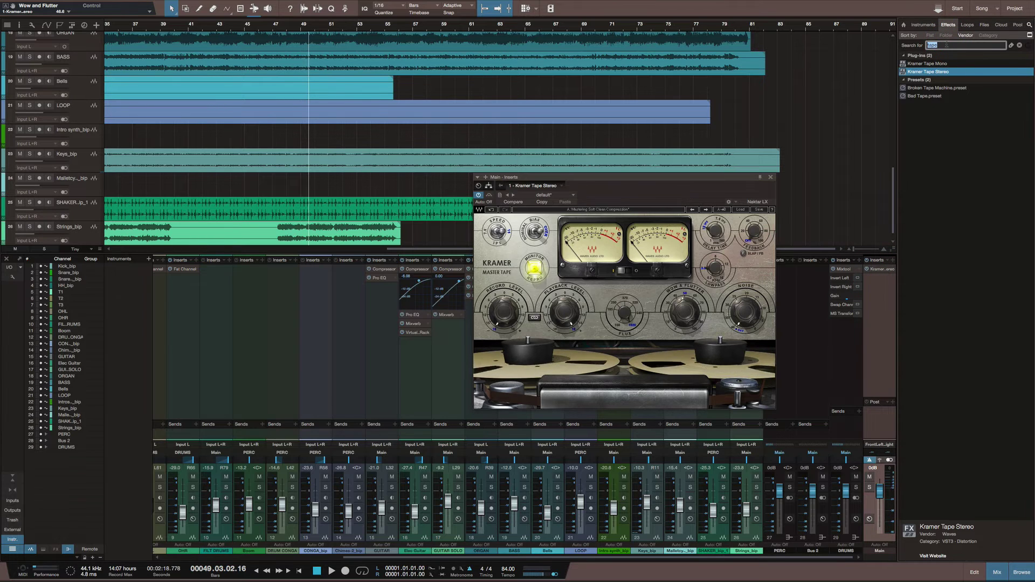
text(ozone)
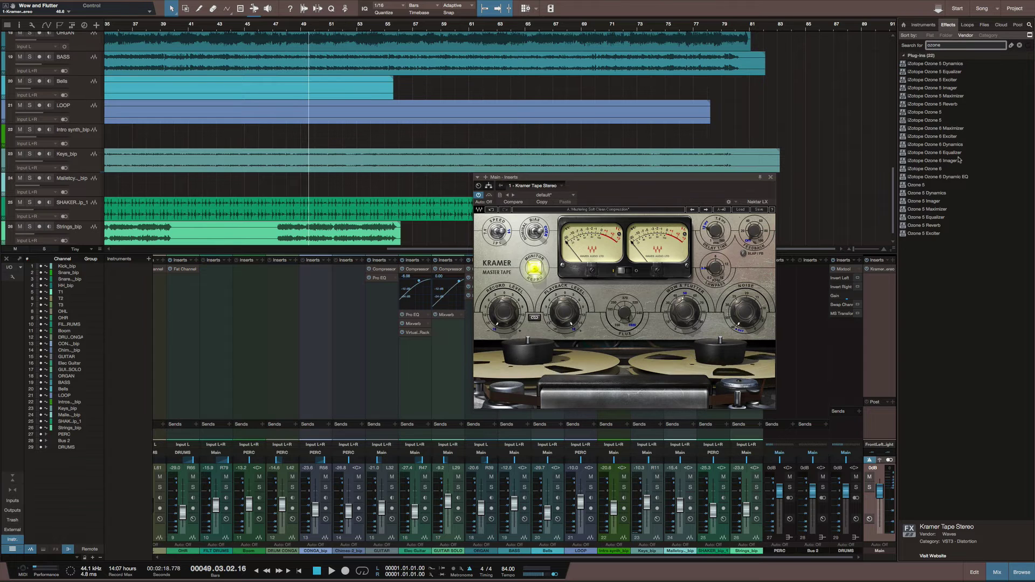
drag(954, 171, 882, 287)
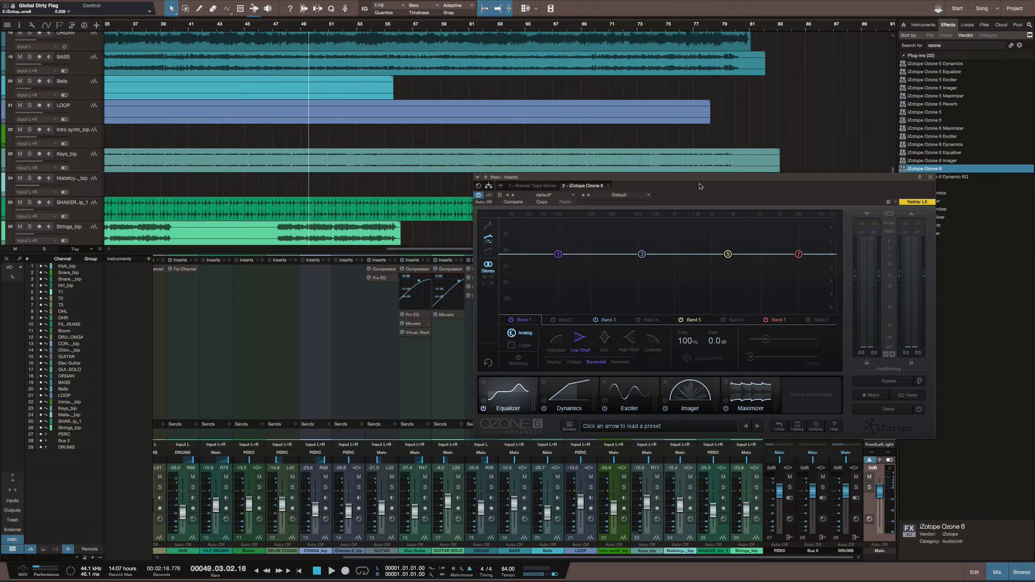
Move the Ozone 6 window up over the arrangement and look through the song's tracks from the first bars.
drag(703, 181, 647, 100)
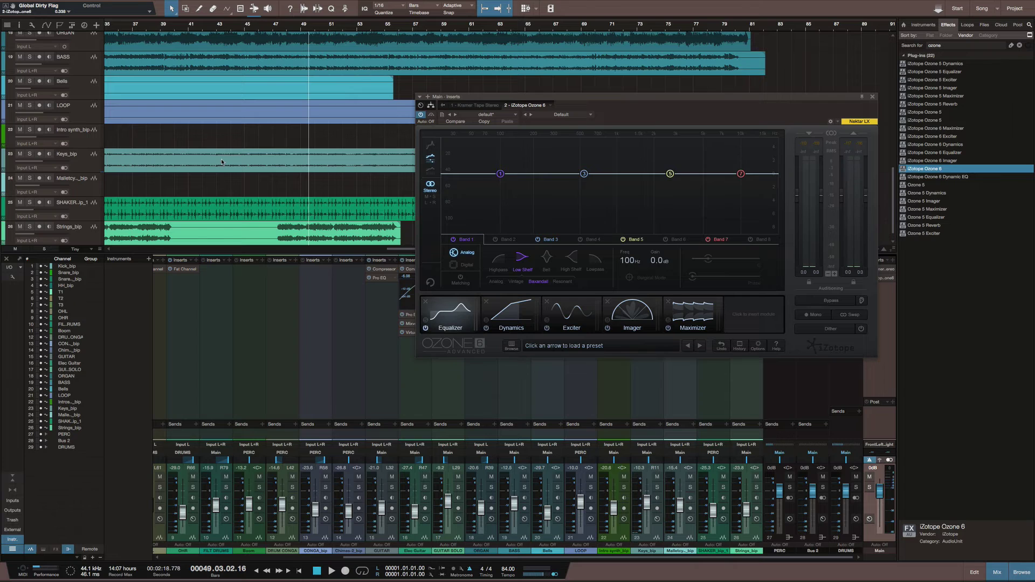
scroll(221, 162, left, 10)
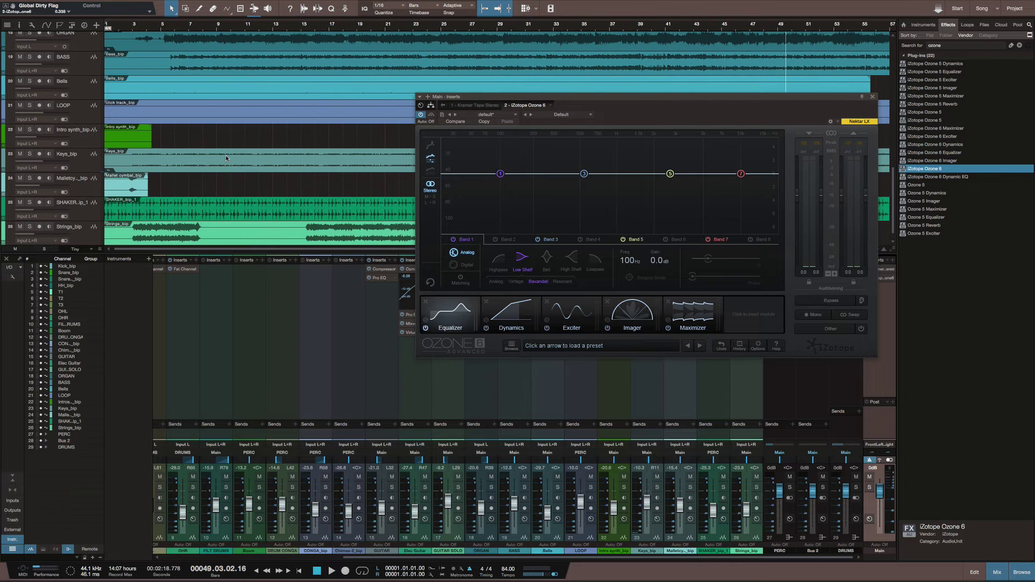
scroll(226, 158, up, 13)
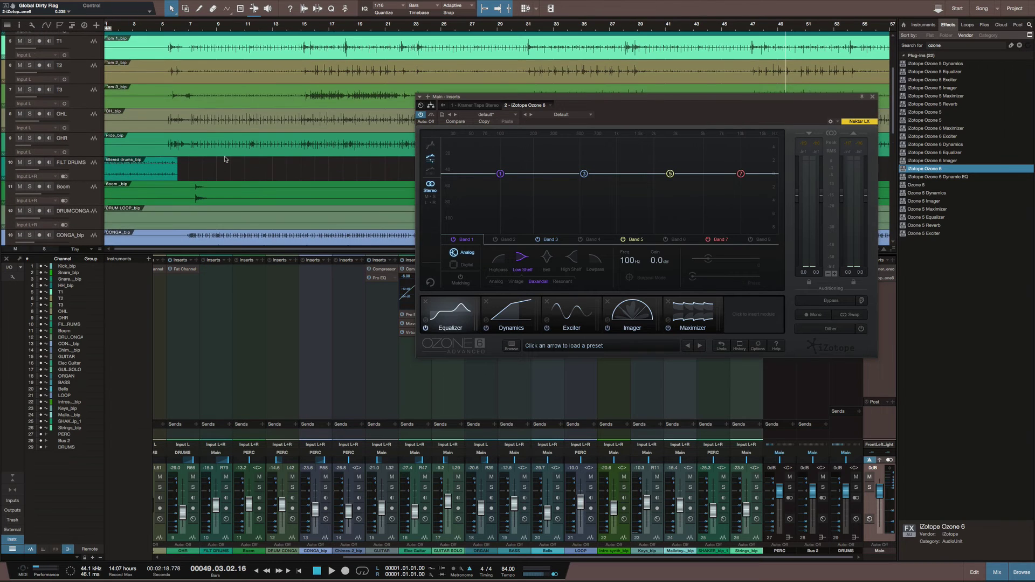
scroll(226, 159, up, 4)
scroll(224, 159, down, 5)
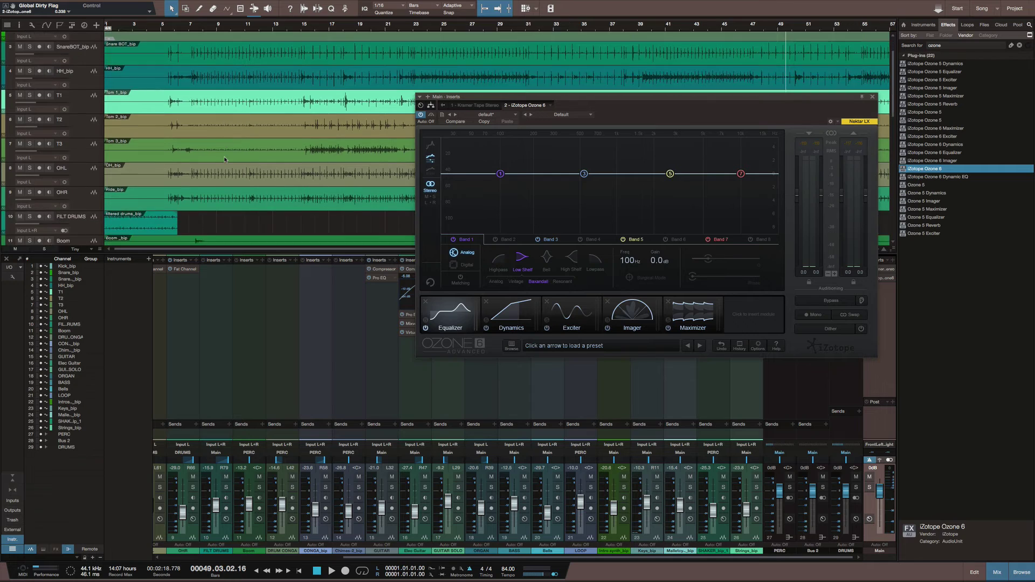
scroll(224, 159, down, 4)
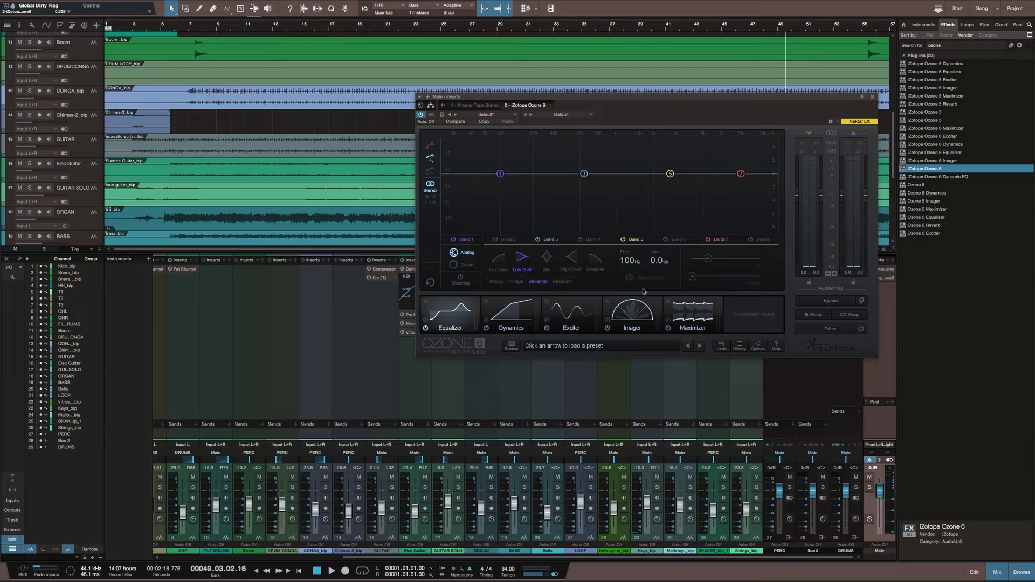
In Ozone's Imager, set stereo widths to -12.7, 15.2, 38.0 and 73.4 for bands 1 to 4, playing the mix to judge them.
click(643, 313)
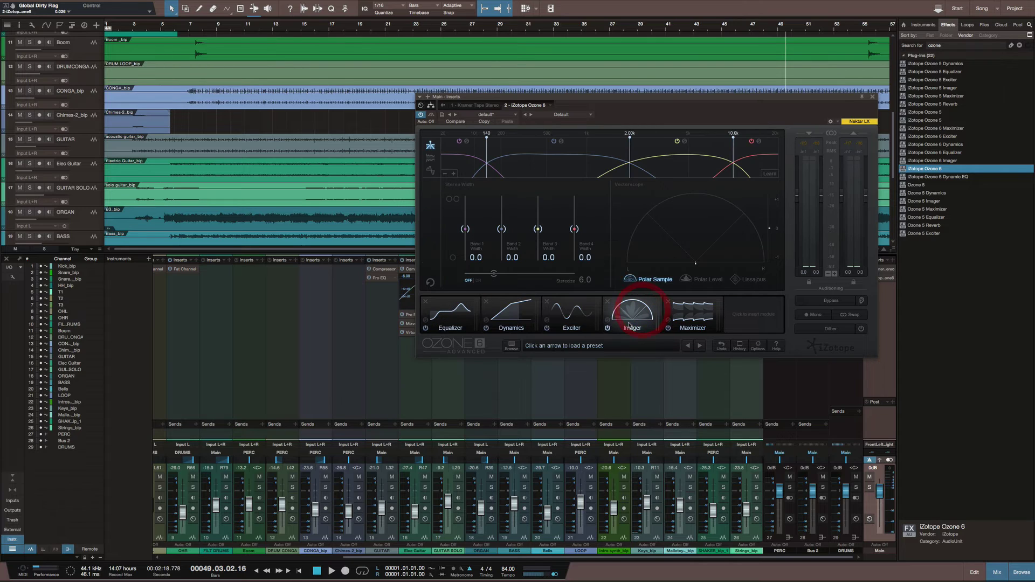
drag(575, 232, 575, 210)
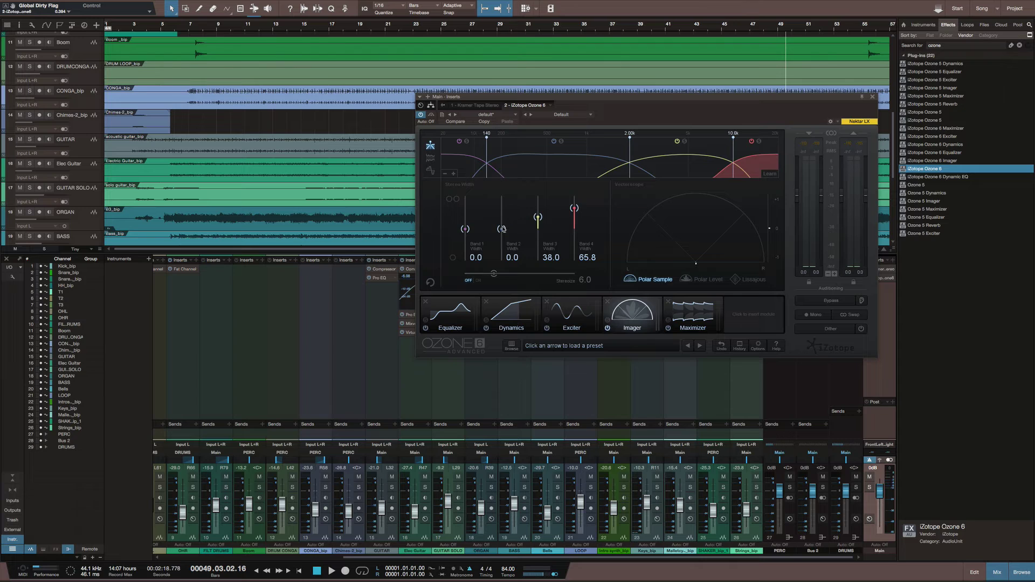
drag(502, 229, 468, 238)
key(space)
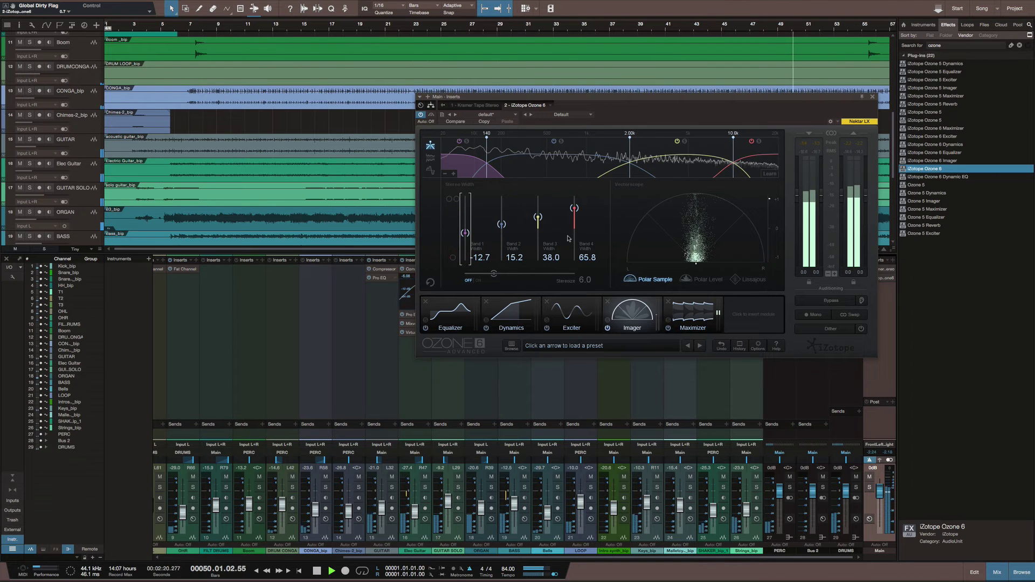
drag(574, 209, 575, 206)
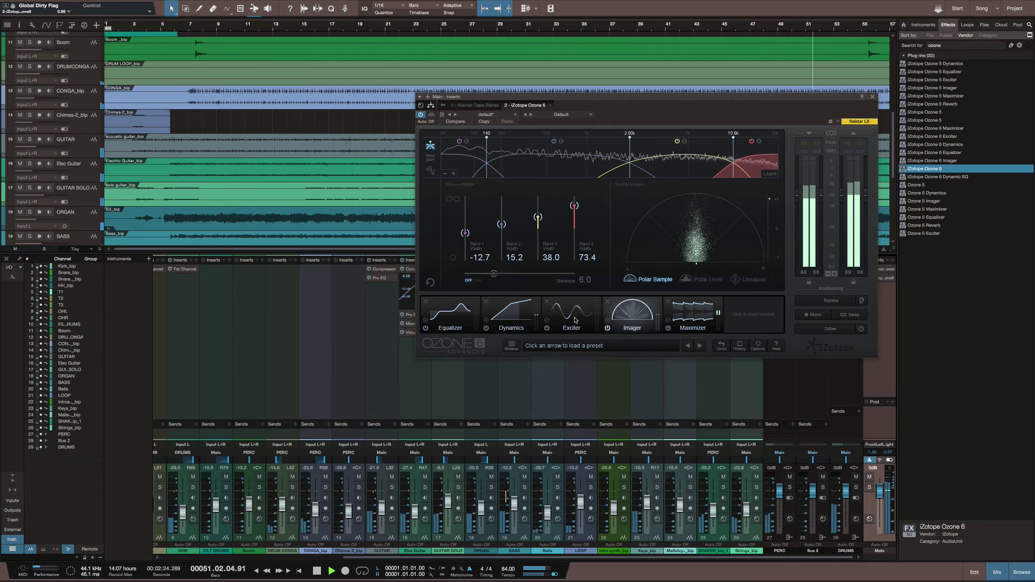
Raise the Keys_bip fader to about -6.2 dB and the BASS fader to about -8.4 dB during playback.
drag(647, 506, 638, 522)
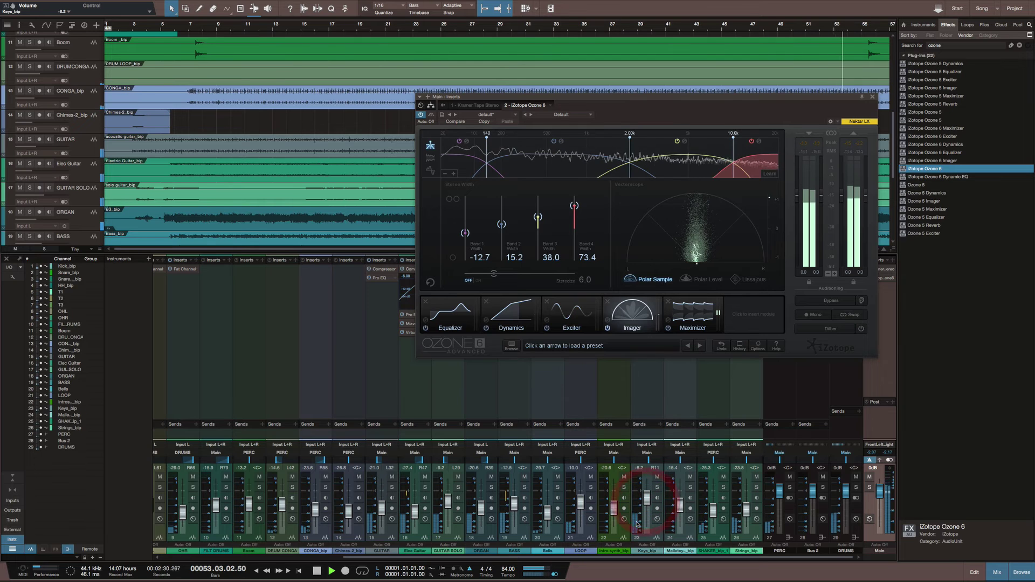
drag(514, 508, 515, 503)
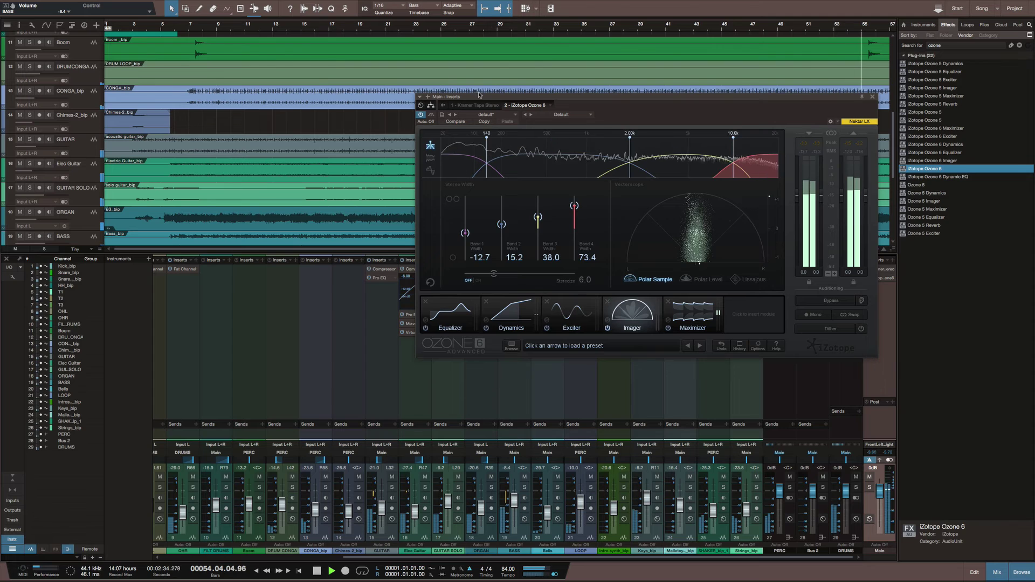
Uncover the channel inserts and copy the GUITAR channel's Pro EQ to the BASS channel after its Compressor.
drag(478, 95, 636, 55)
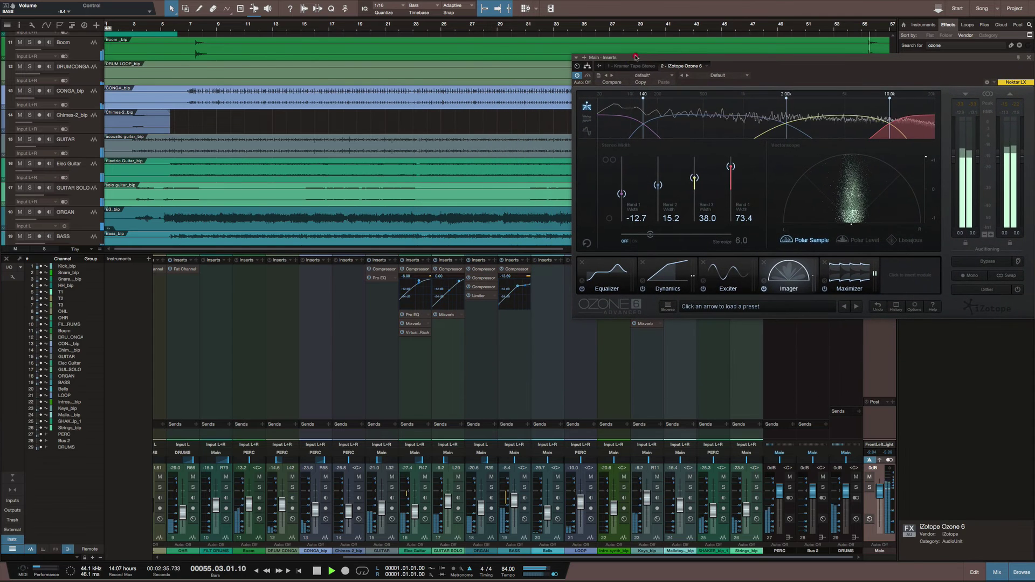
click(505, 277)
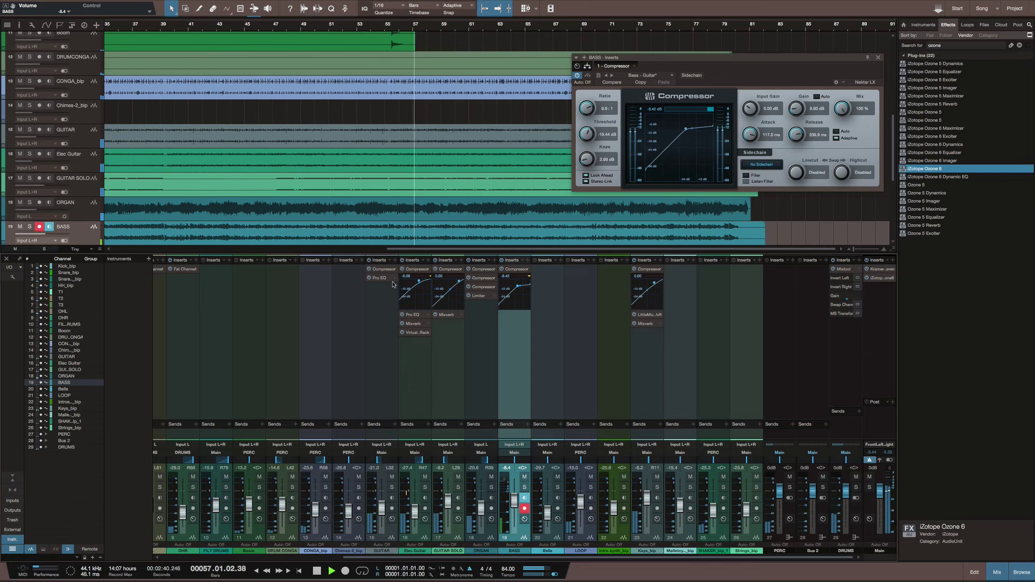
drag(380, 278, 508, 317)
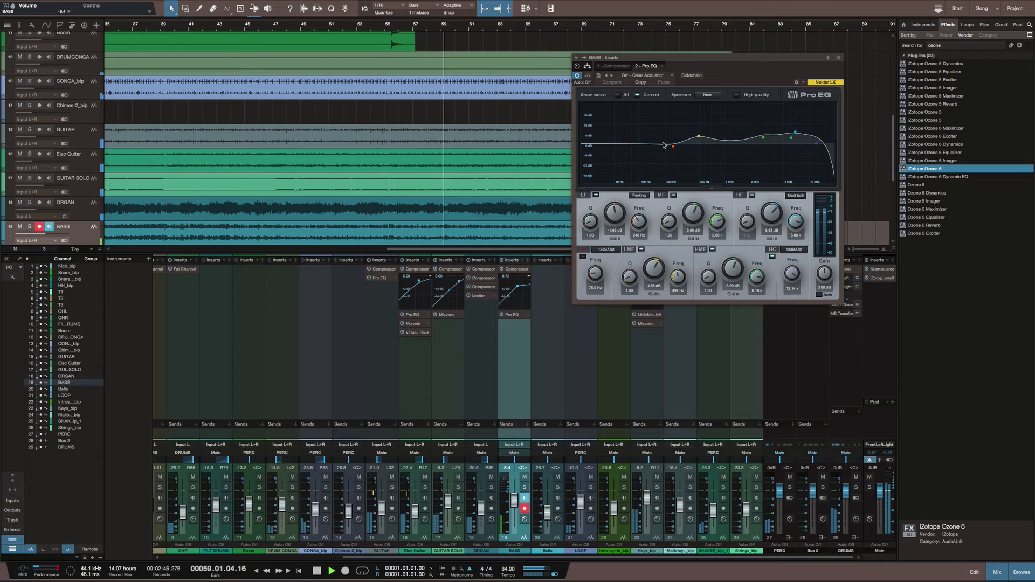
In the BASS Pro EQ, boost the low band about 4 dB near 99 Hz and enable the low cut at about 56 Hz.
click(629, 145)
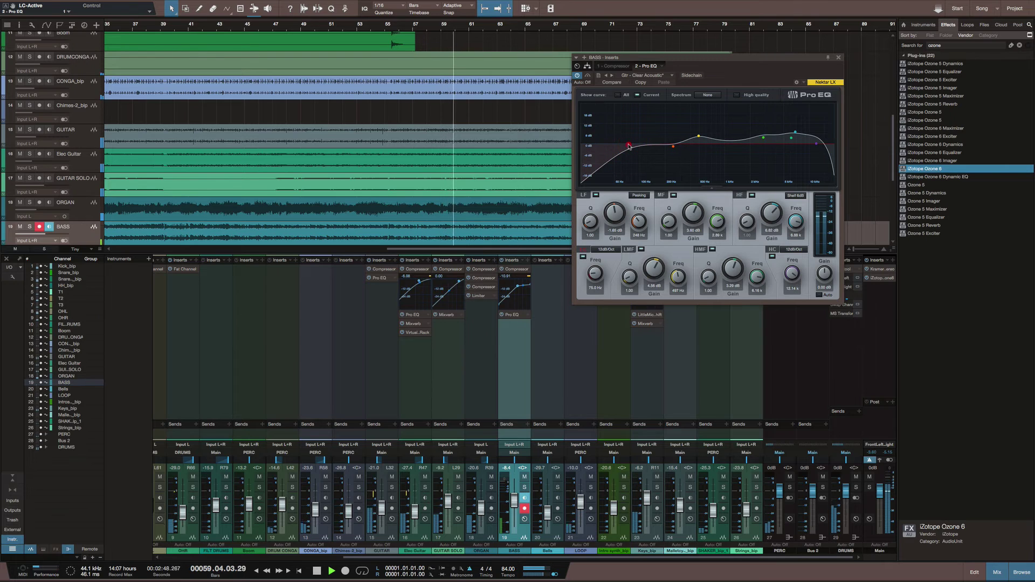
click(629, 145)
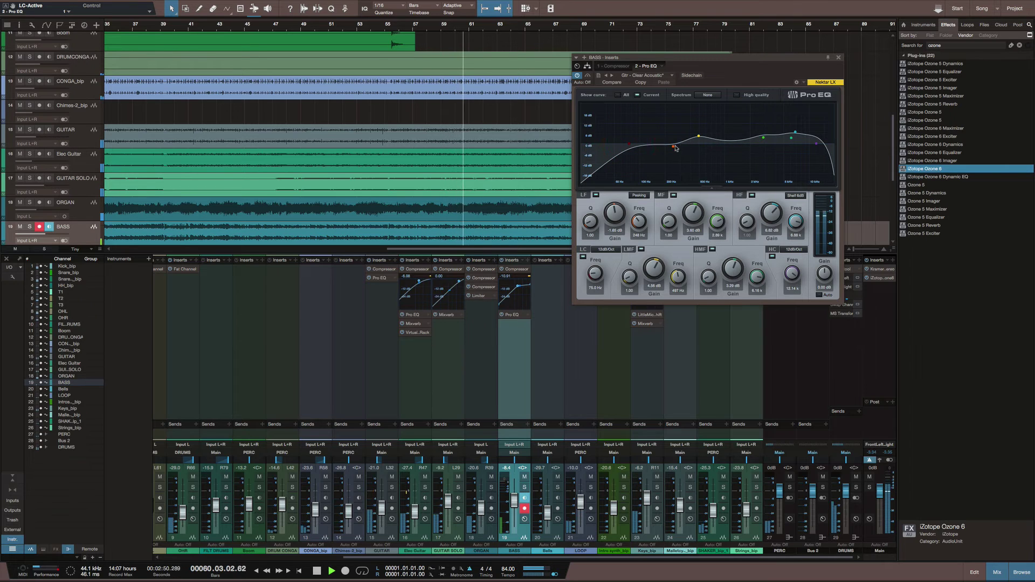
drag(674, 147, 641, 138)
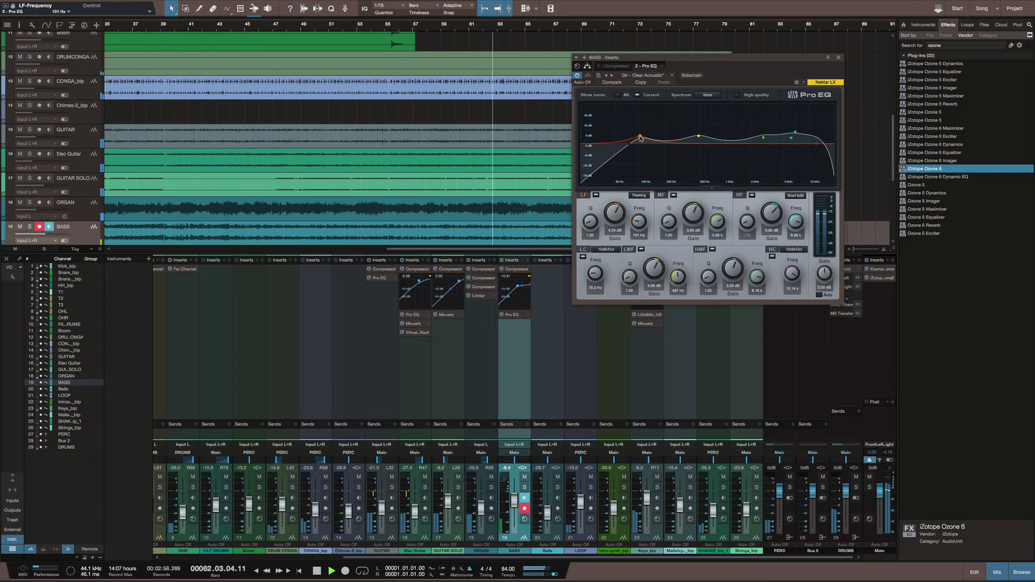
scroll(640, 138, up, 3)
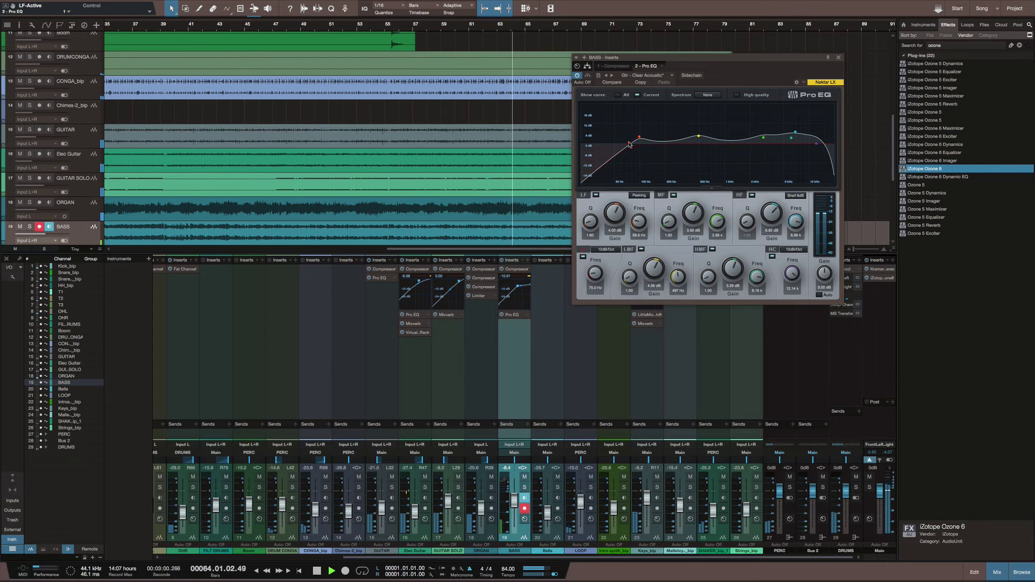
drag(630, 145, 619, 145)
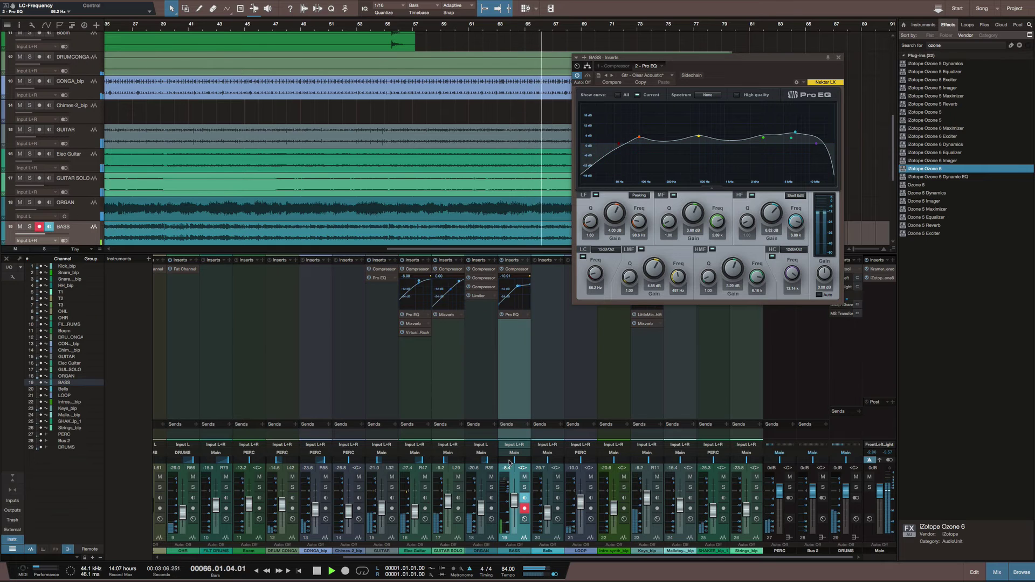
Rebalance the faders to about -8.5 dB for BASS, -20.1 dB for ORGAN and -23.1 dB for Elec Guitar, soloing the guitar briefly.
drag(514, 499, 480, 509)
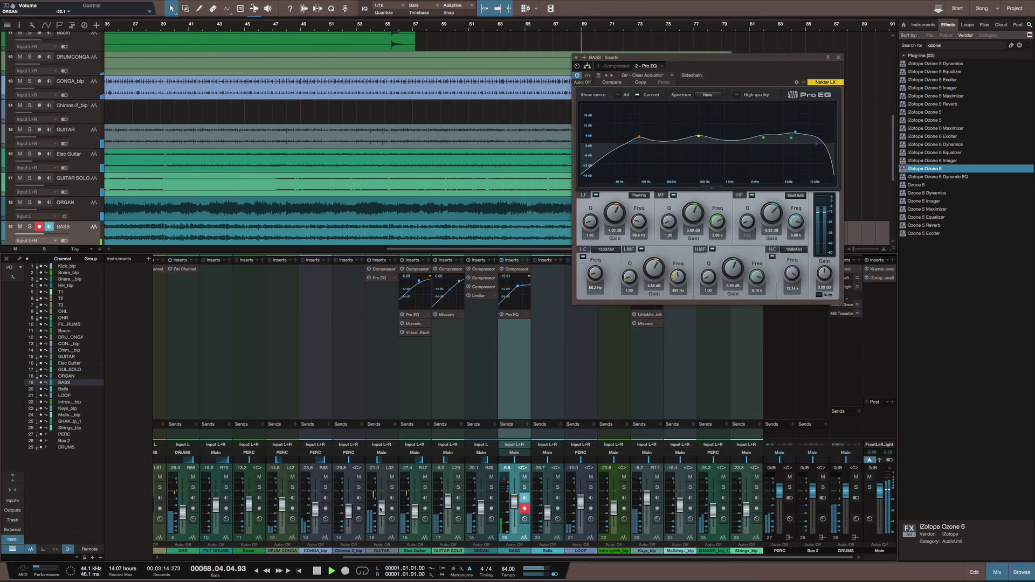
click(414, 514)
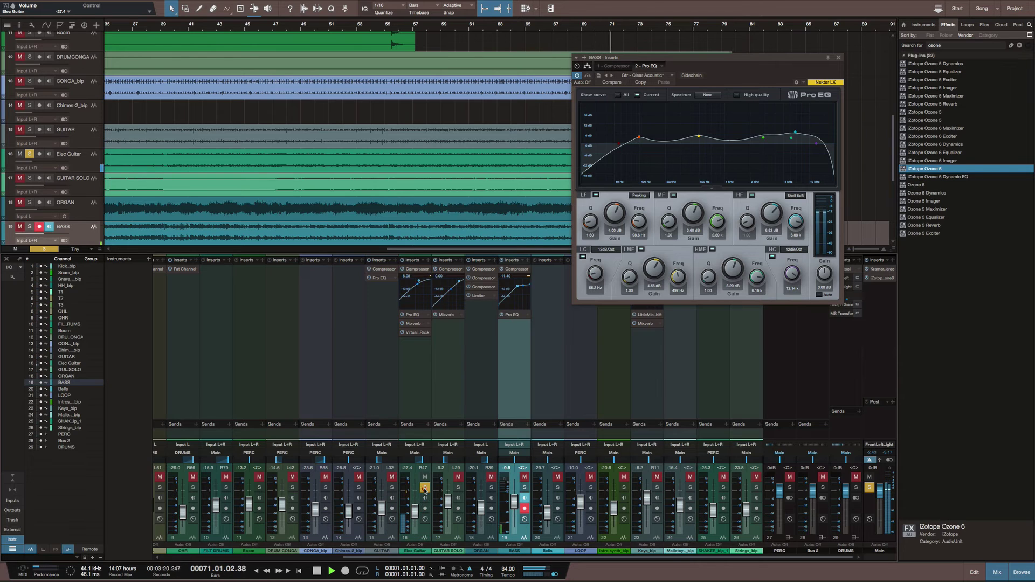
drag(416, 516, 415, 512)
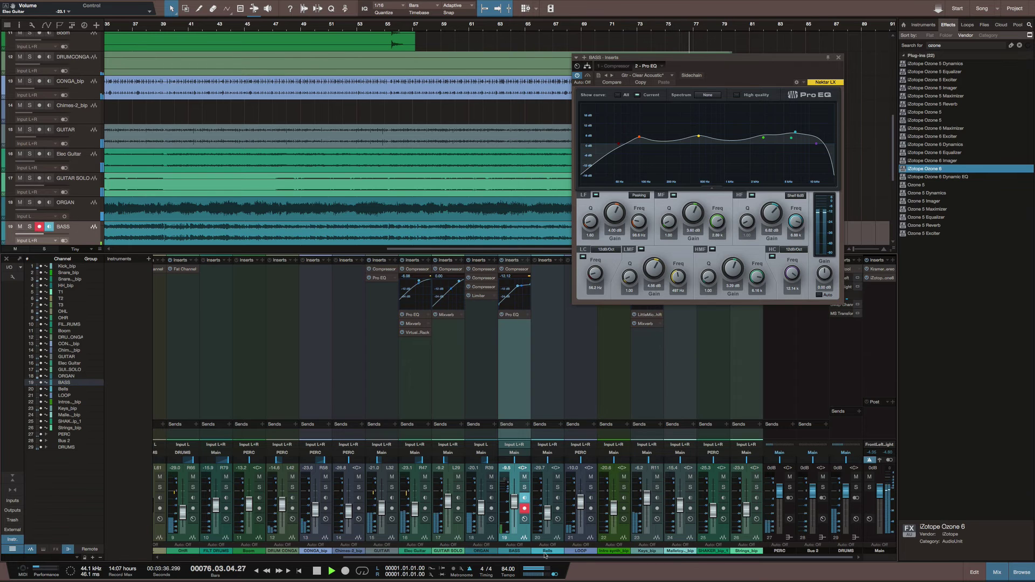
Select the drum channels from Kick_bip through OHR and raise their faders together, bringing OHR to about -27.5 dB.
scroll(161, 546, left, 10)
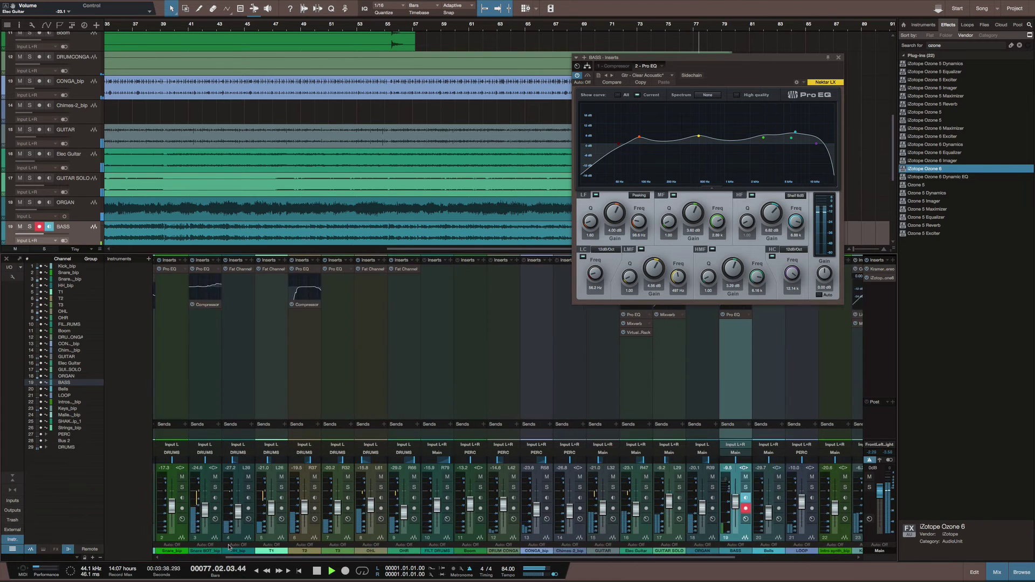
click(161, 546)
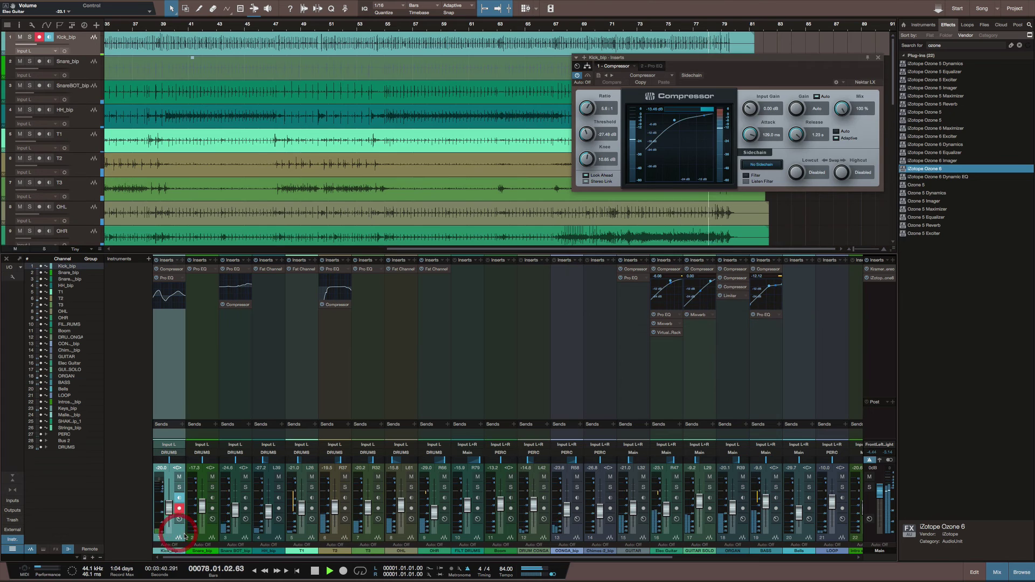
click(435, 513)
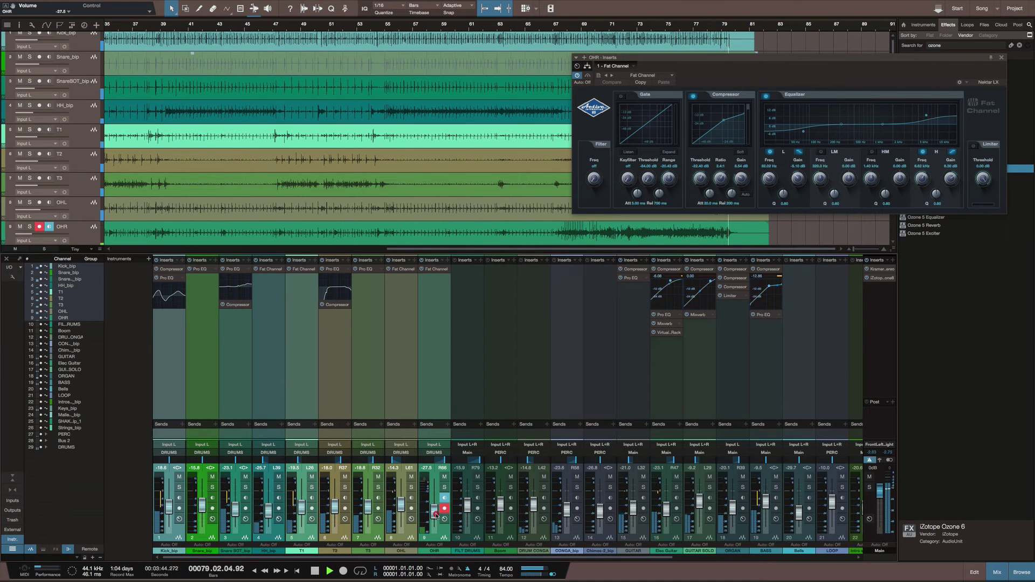
scroll(436, 516, up, 1)
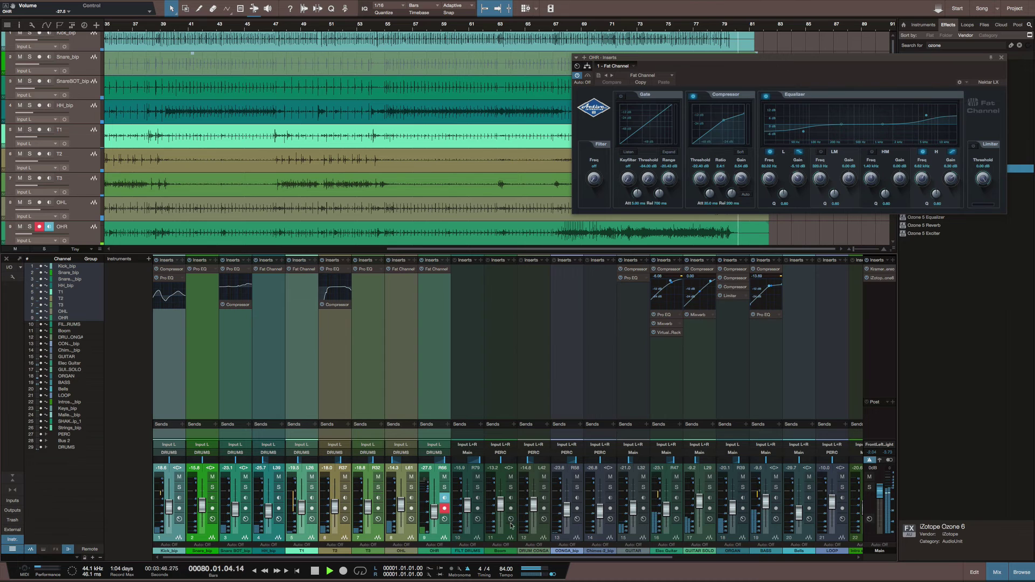
Listen to the end of the song with the new drum levels, stop playback and disarm the OHR track.
scroll(555, 407, right, 1)
scroll(556, 407, right, 6)
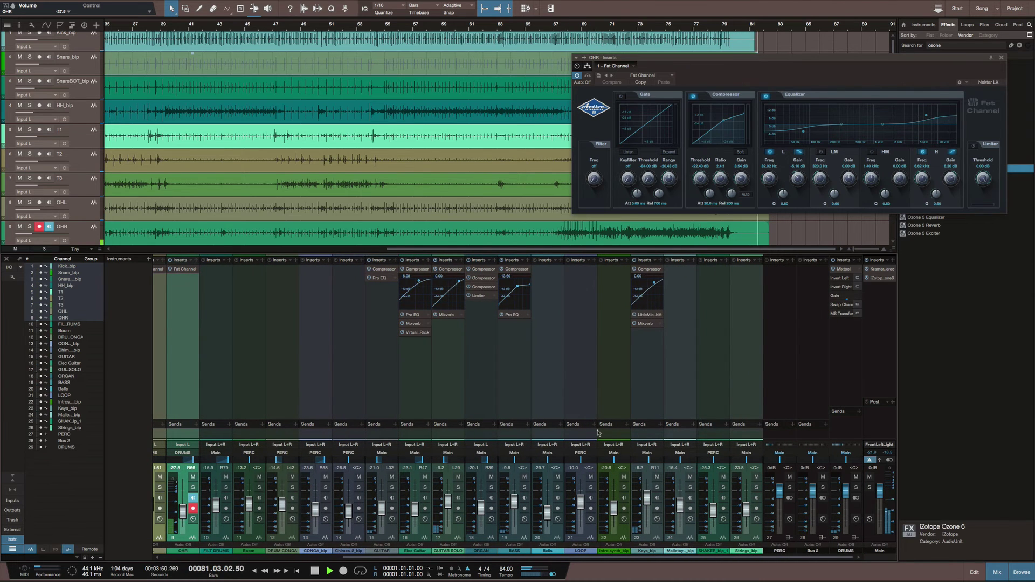
key(space)
scroll(460, 476, left, 2)
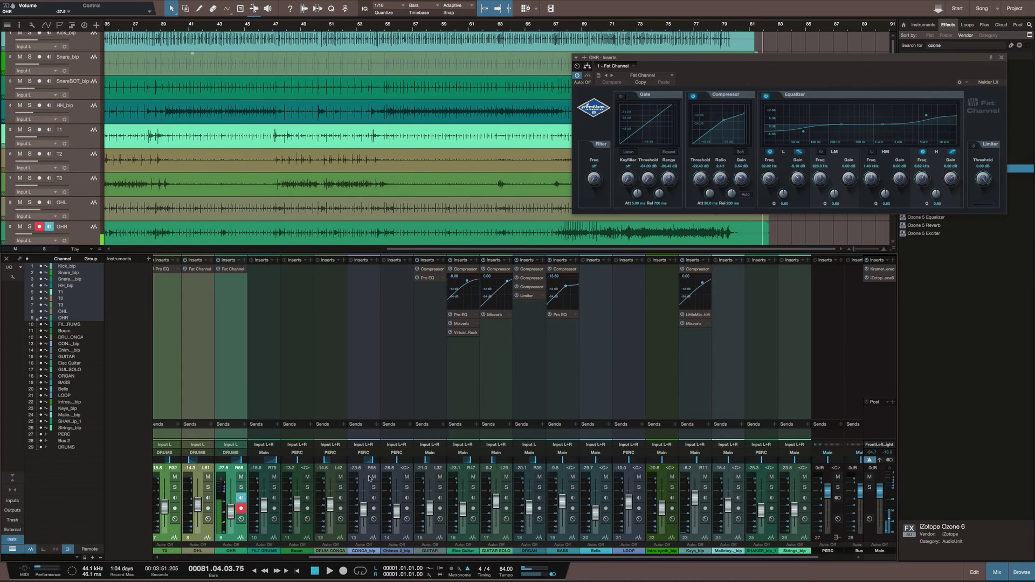
click(260, 508)
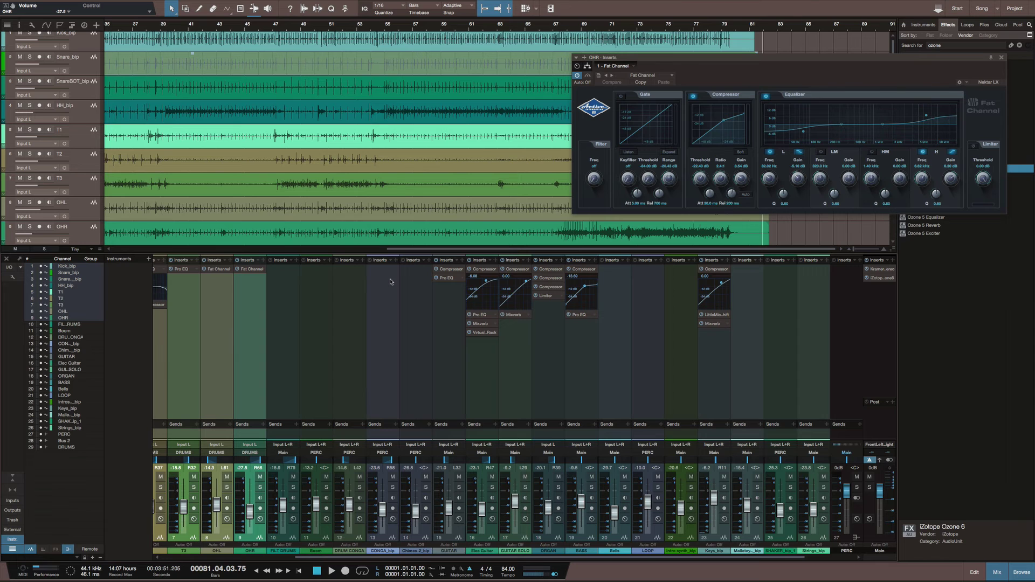
Review the mixer channels with their inserts and the arrangement's tracks, and close the OHR Fat Channel window.
scroll(343, 275, left, 6)
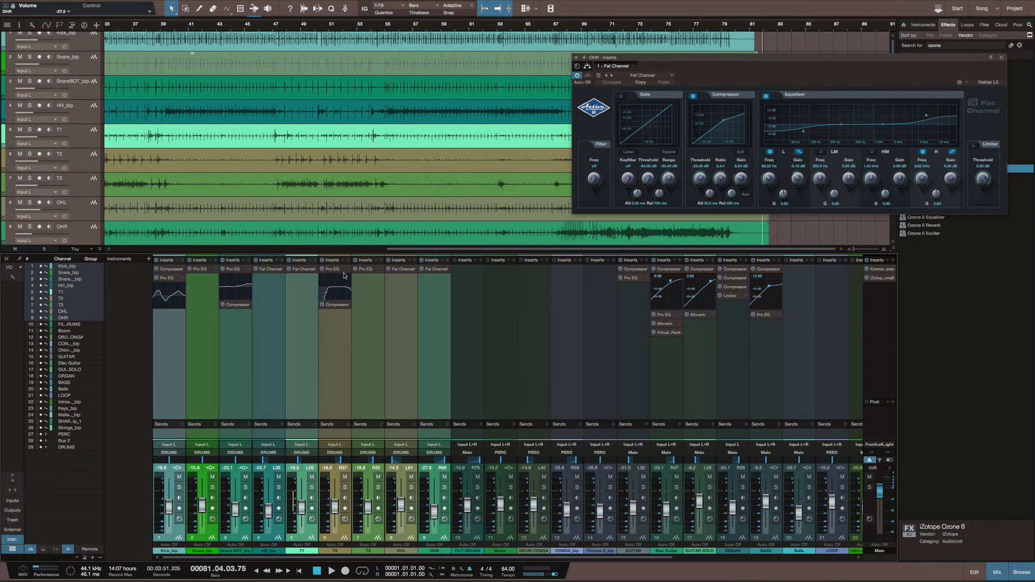
scroll(344, 276, right, 8)
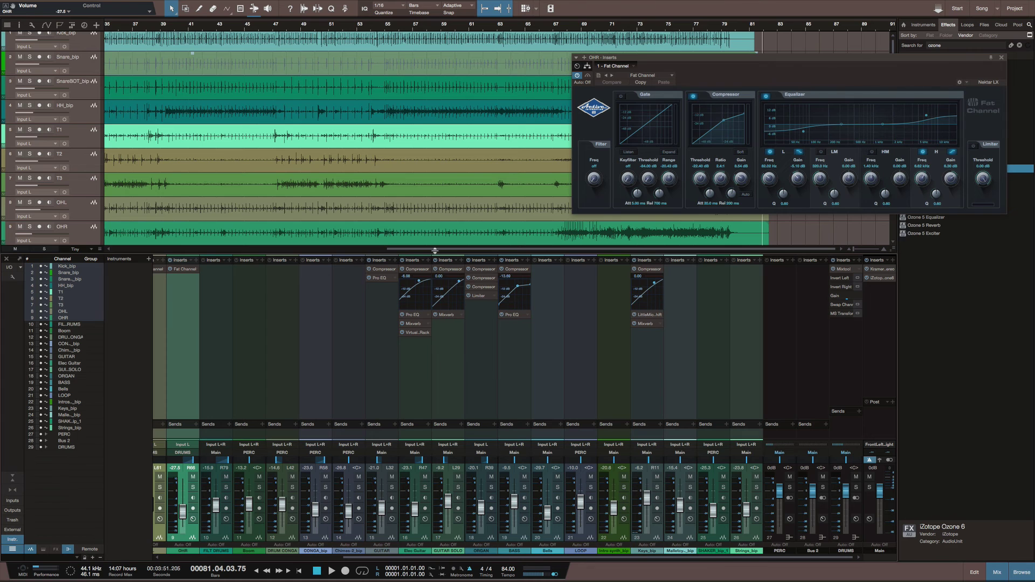
scroll(408, 229, down, 8)
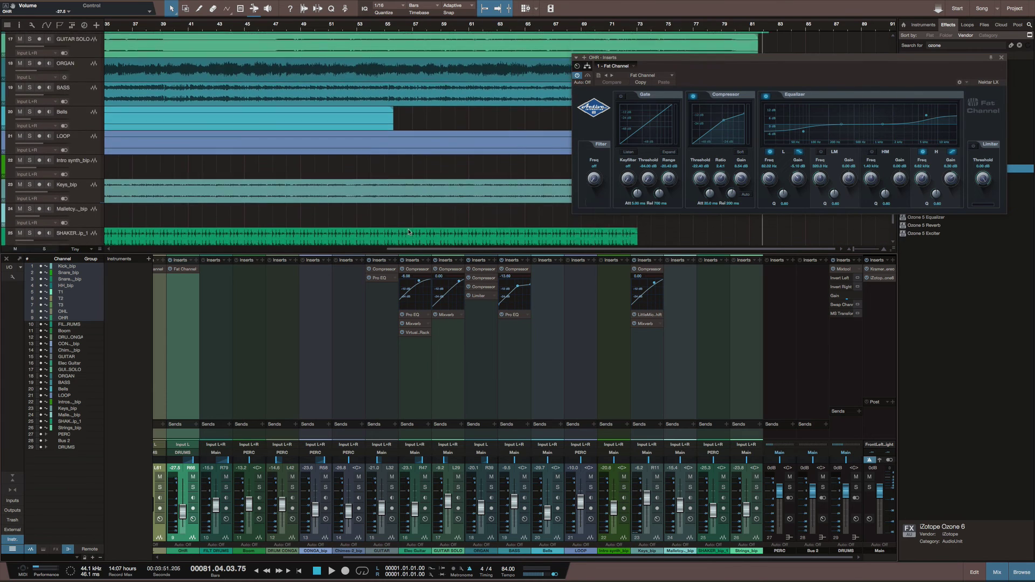
scroll(409, 232, down, 2)
scroll(408, 232, up, 10)
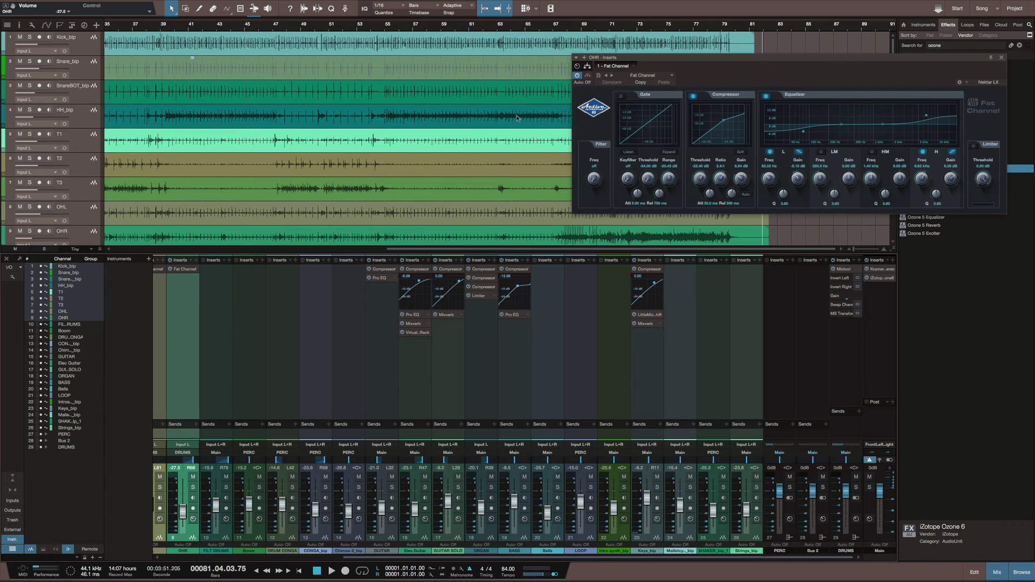
drag(653, 60, 575, 312)
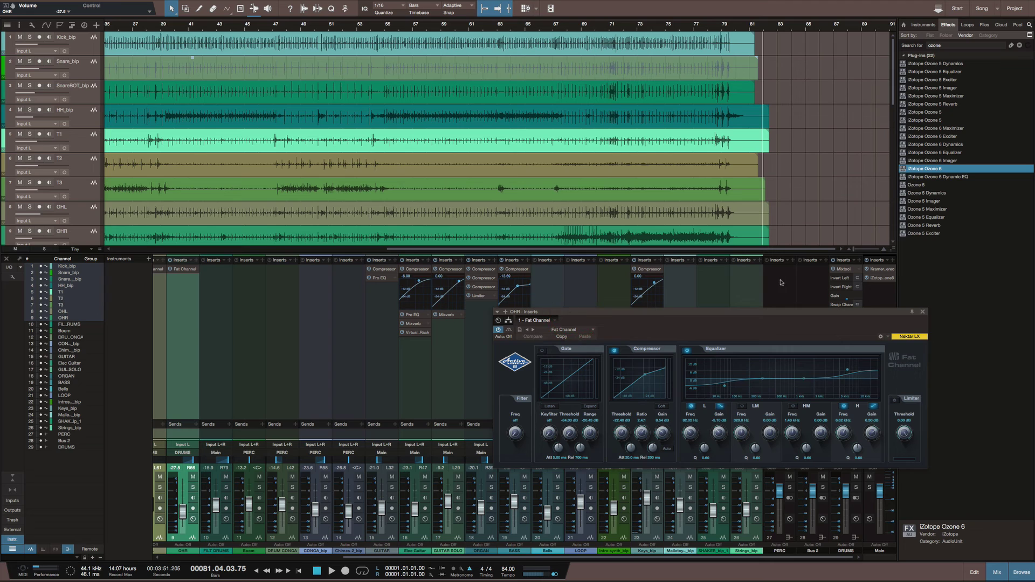
click(924, 313)
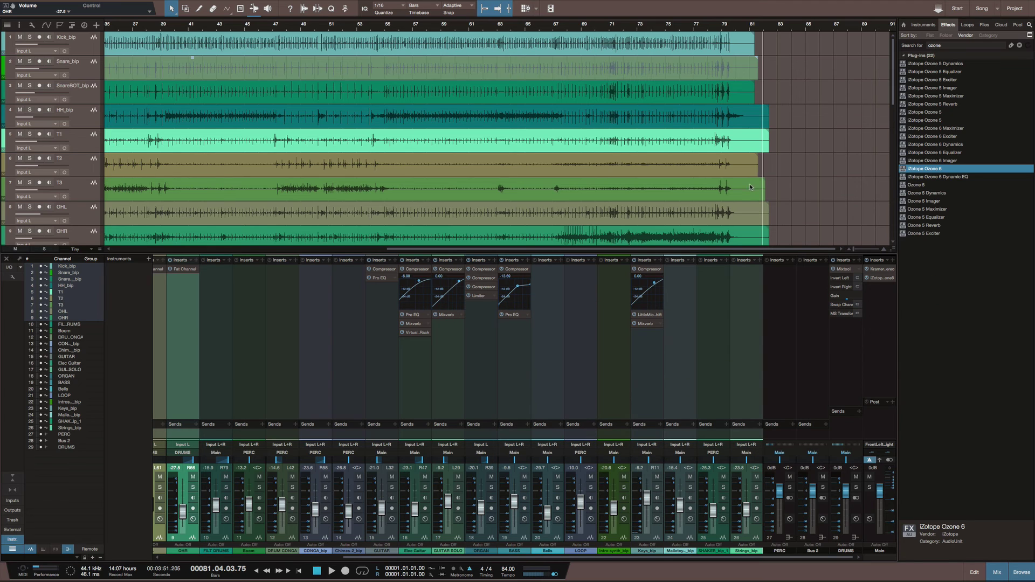
Show the marker track above the arrangement and move the End marker back to 82.04.01, near the end of the audio clips.
click(227, 8)
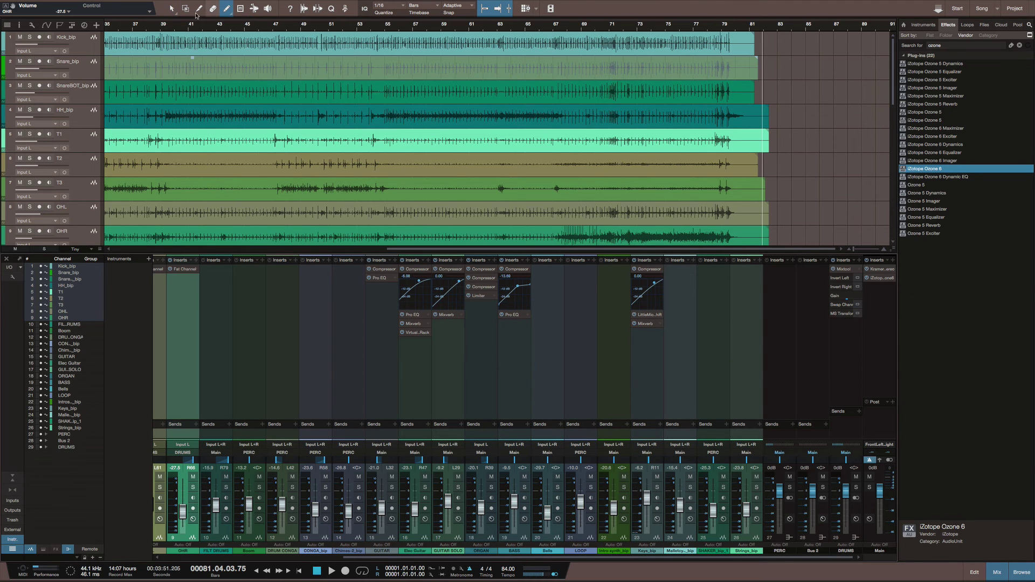
click(46, 25)
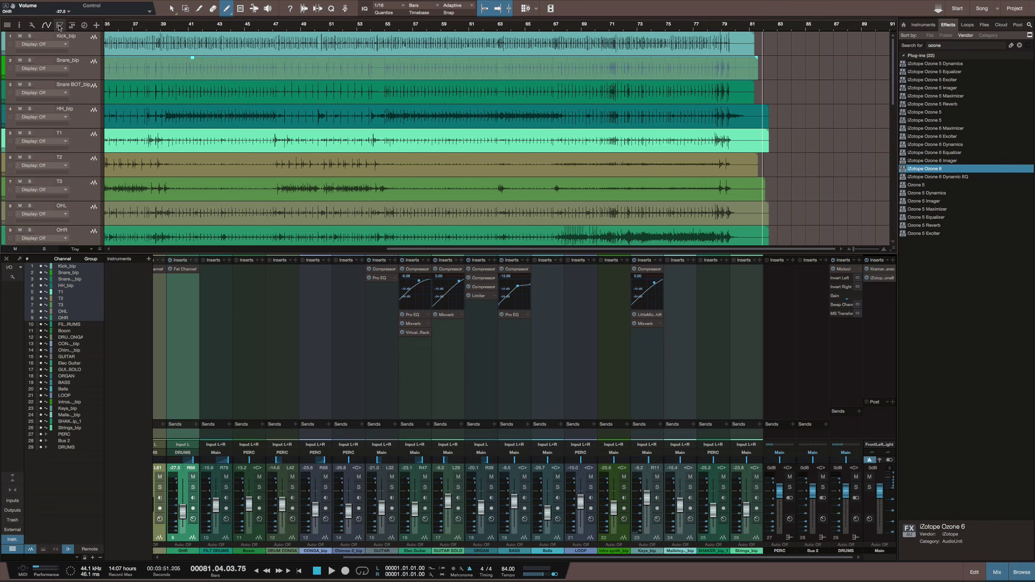
click(59, 24)
scroll(145, 41, left, 10)
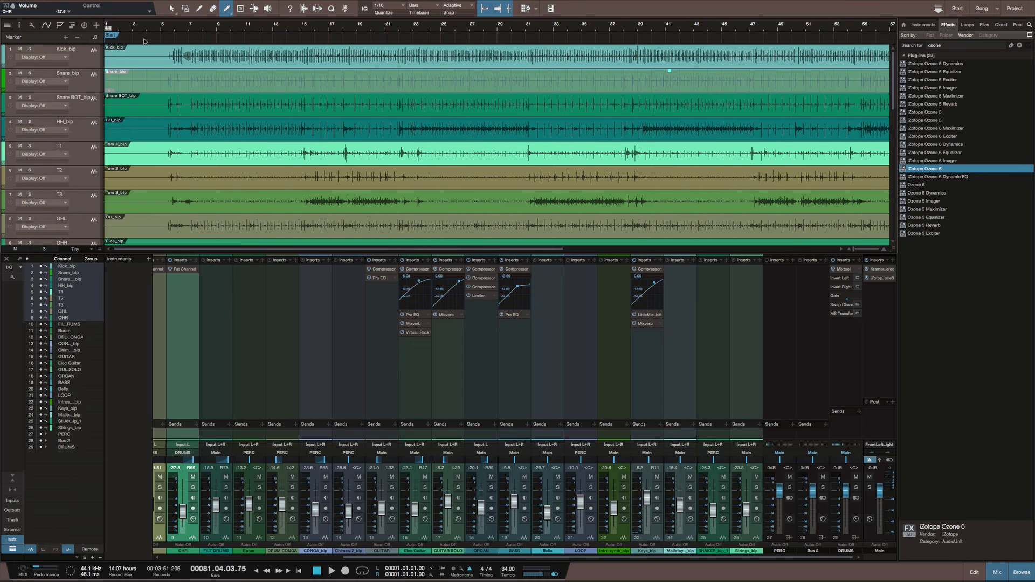
scroll(111, 39, right, 10)
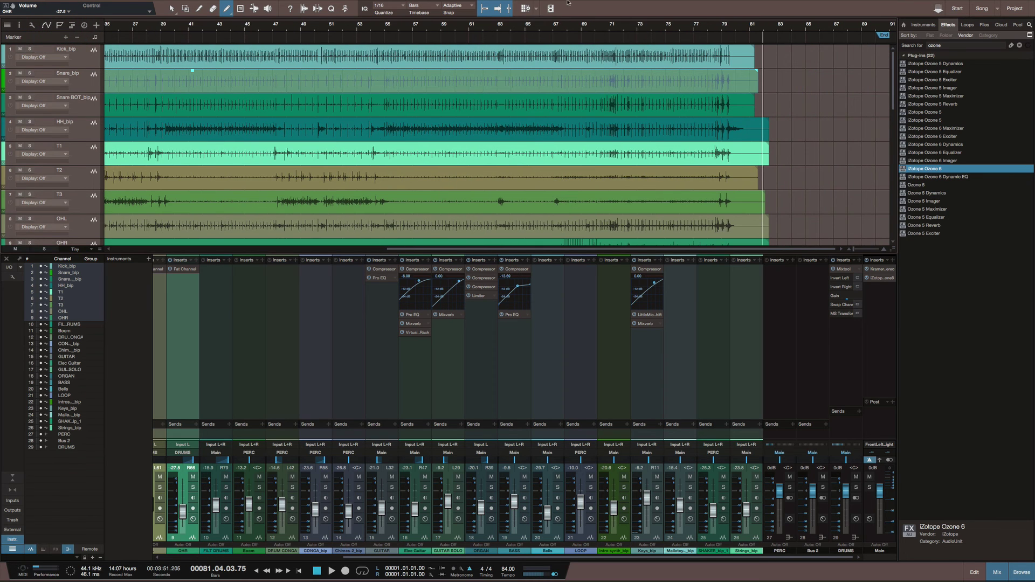
mouse_move(888, 38)
mouse_down()
mouse_move(752, 40)
mouse_move(771, 38)
mouse_up()
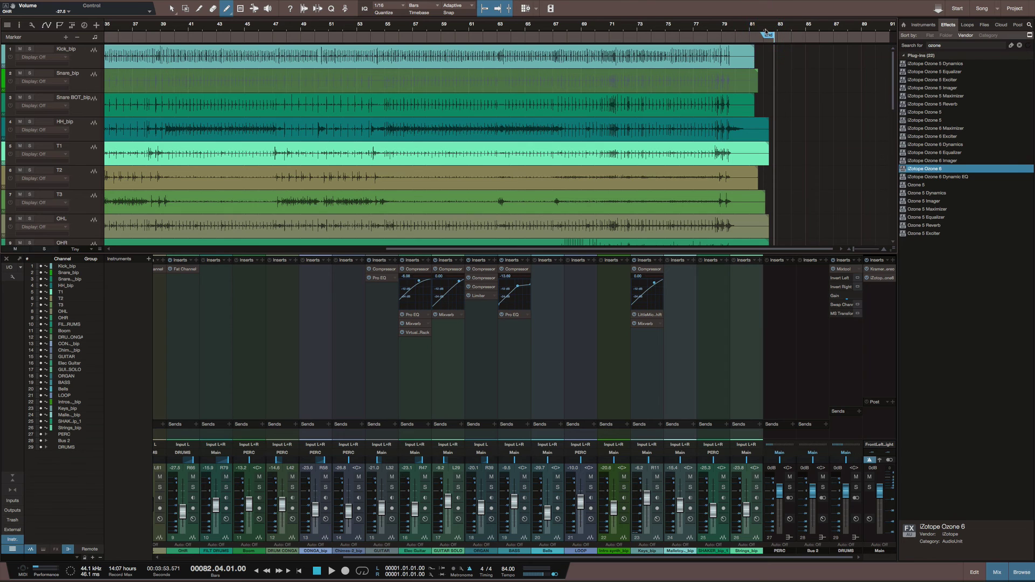
key(shift+f)
scroll(765, 32, up, 10)
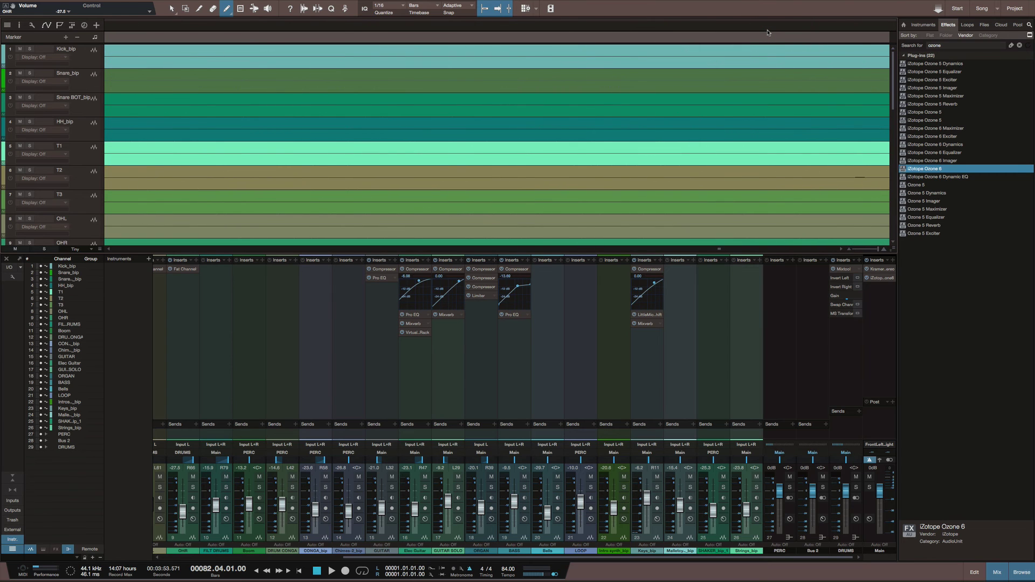
scroll(767, 32, down, 10)
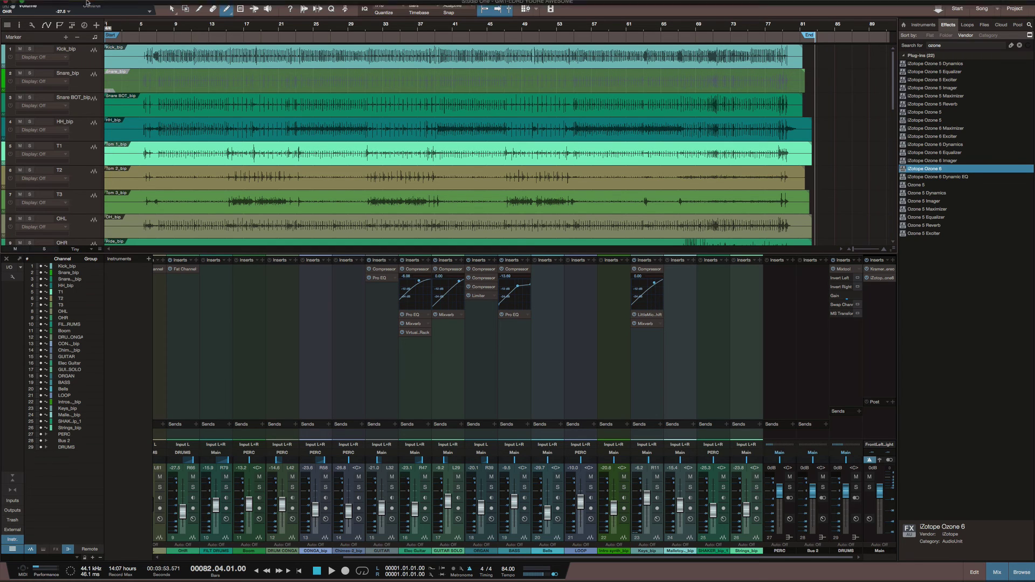
Review the Export Mixdown settings, including the available file formats and output choices, and close the dialog without exporting.
mouse_move(79, 4)
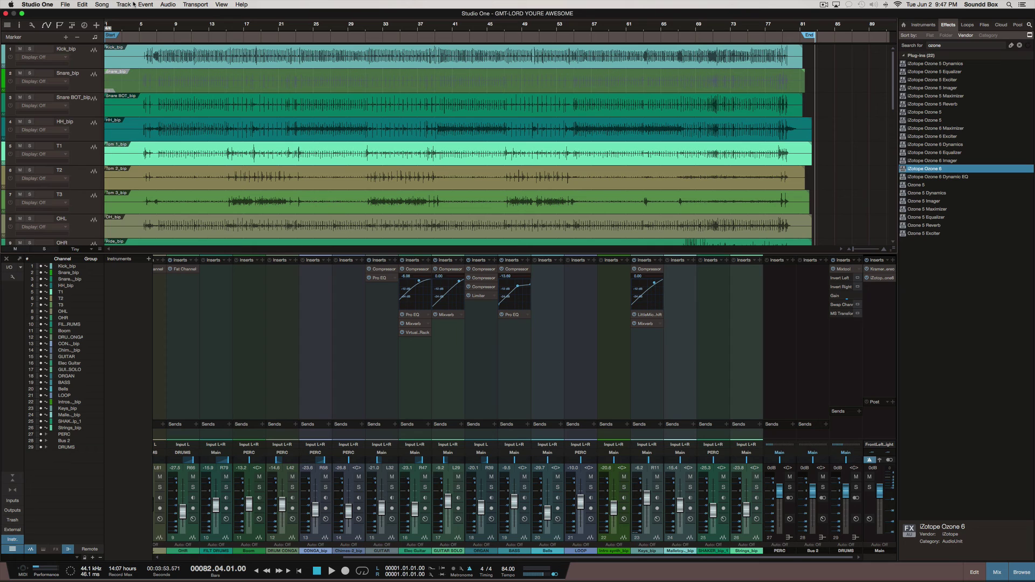
key(super+e)
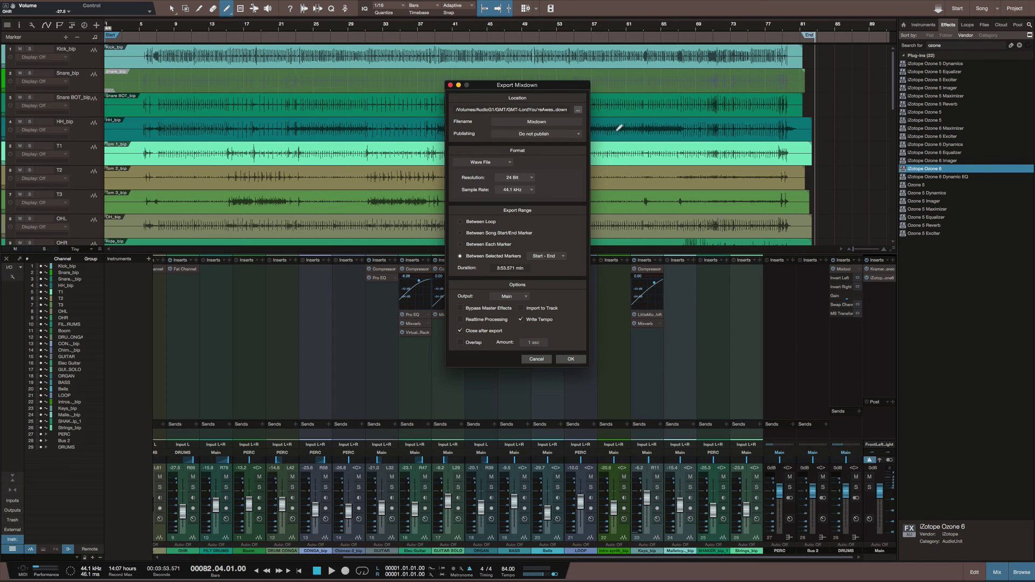
click(510, 162)
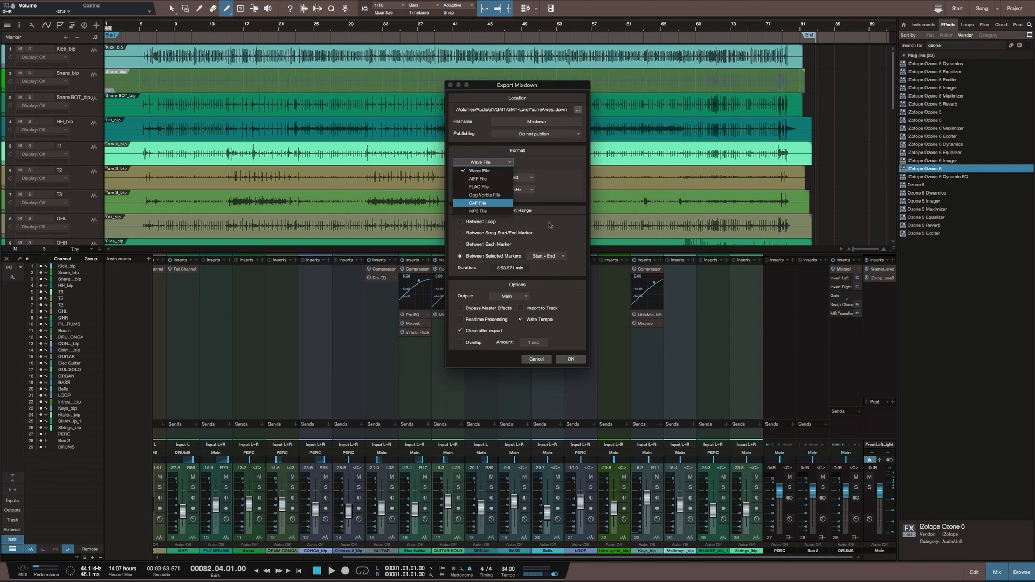
click(571, 190)
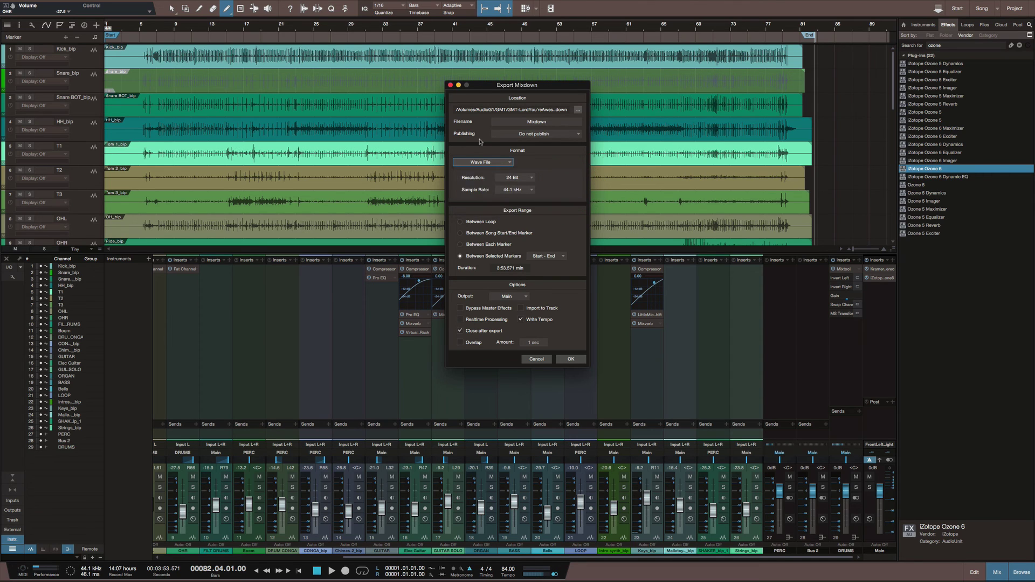
click(521, 297)
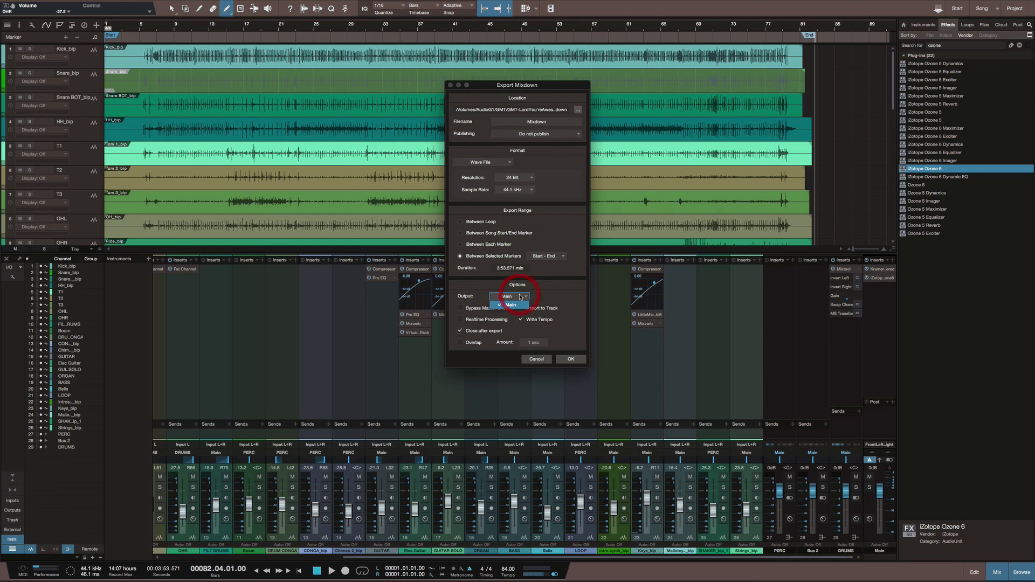
click(537, 360)
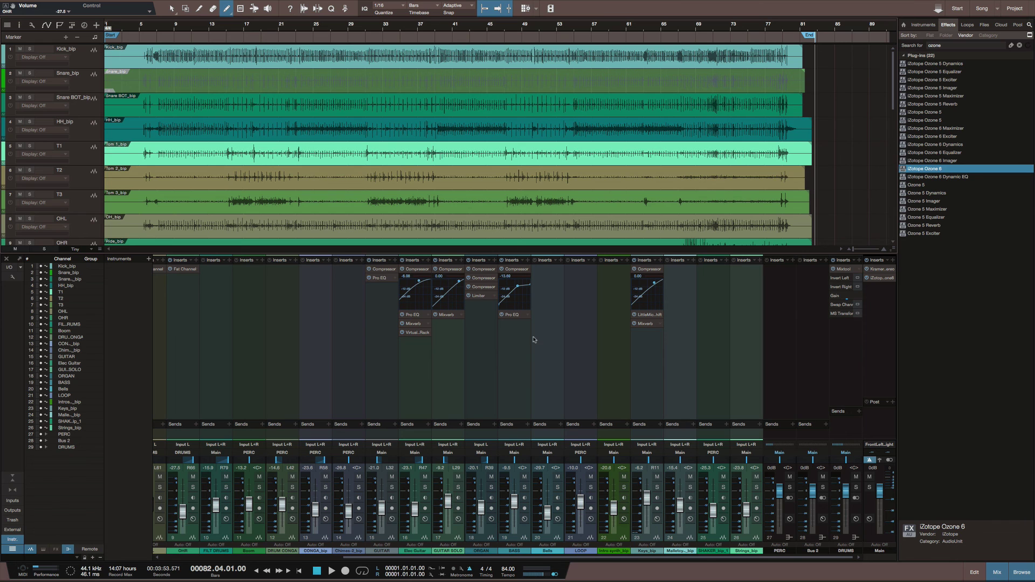
Check where the clips end on all tracks and move the End marker to bar 84 so it lies past the last clip.
scroll(442, 155, down, 5)
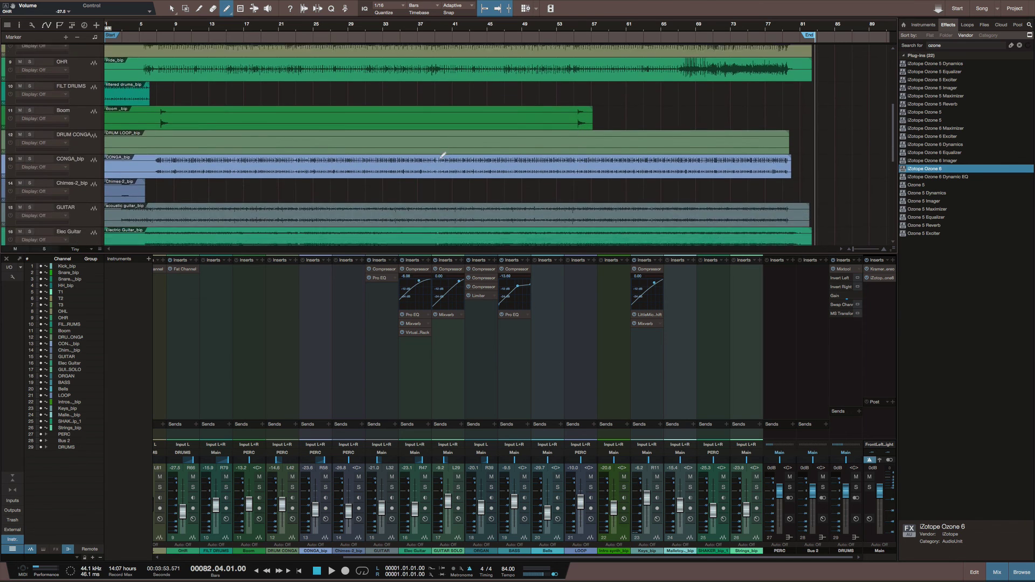
scroll(443, 155, down, 8)
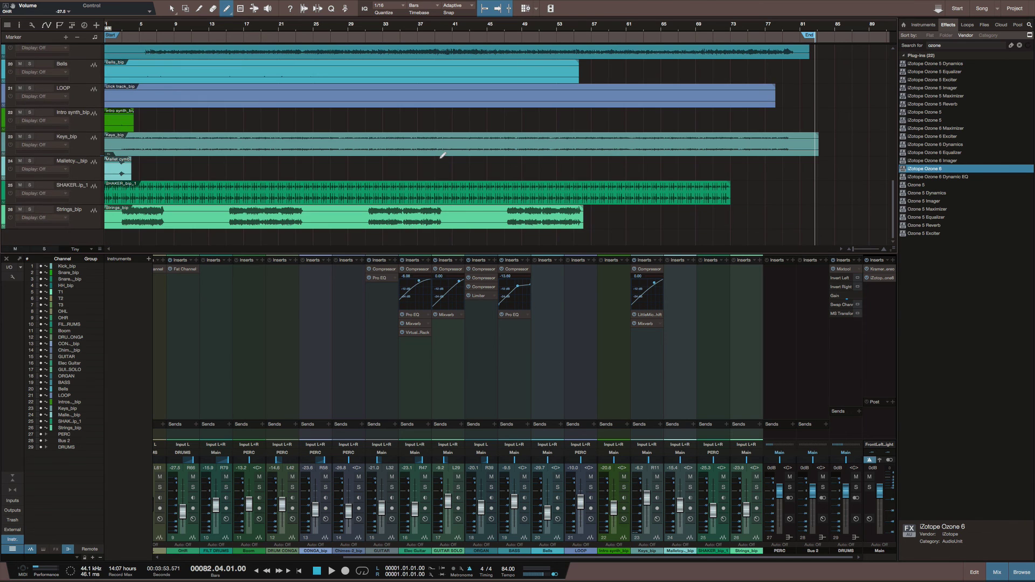
scroll(442, 155, up, 7)
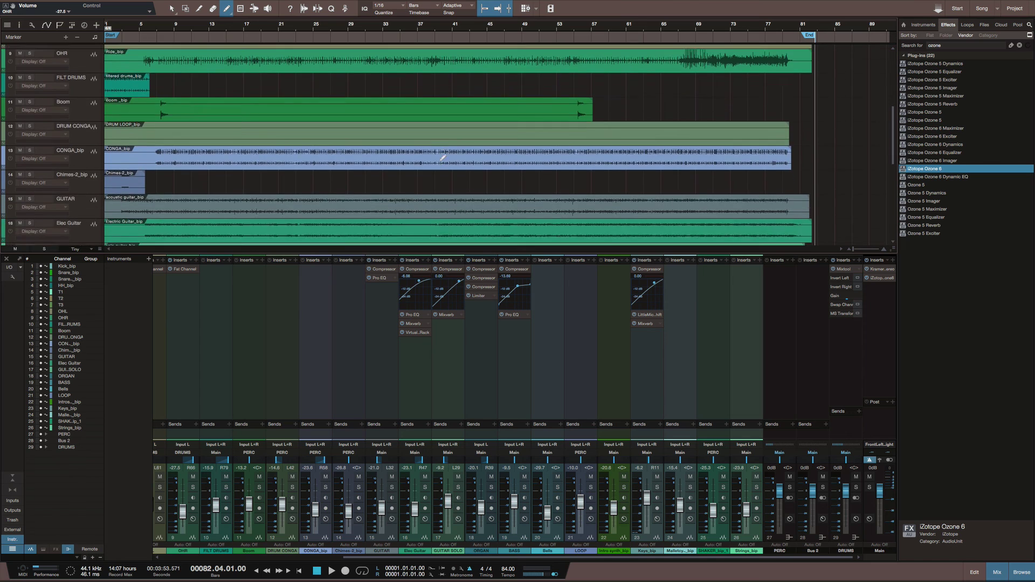
scroll(443, 158, down, 4)
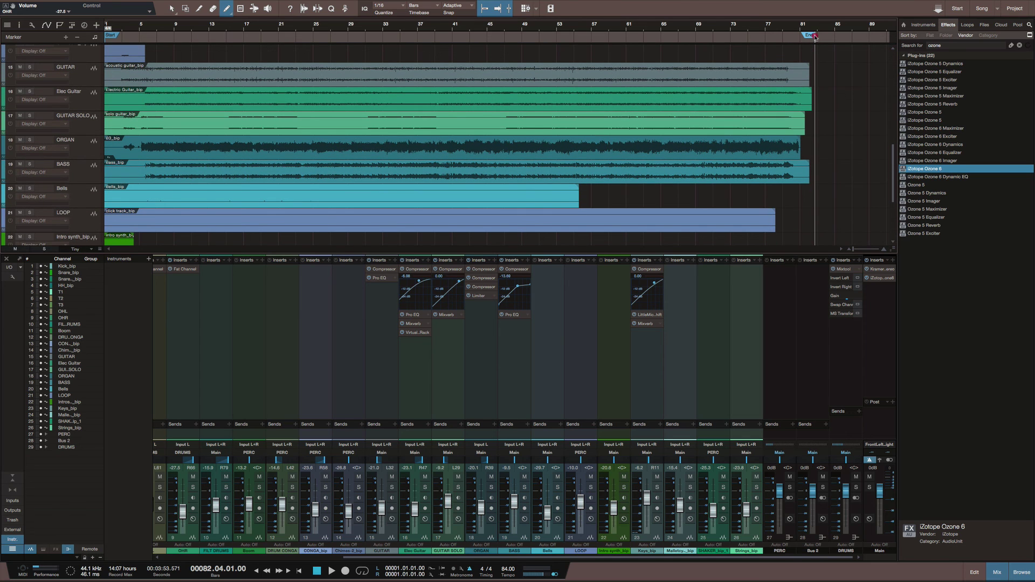
drag(814, 36, 825, 37)
scroll(782, 52, up, 6)
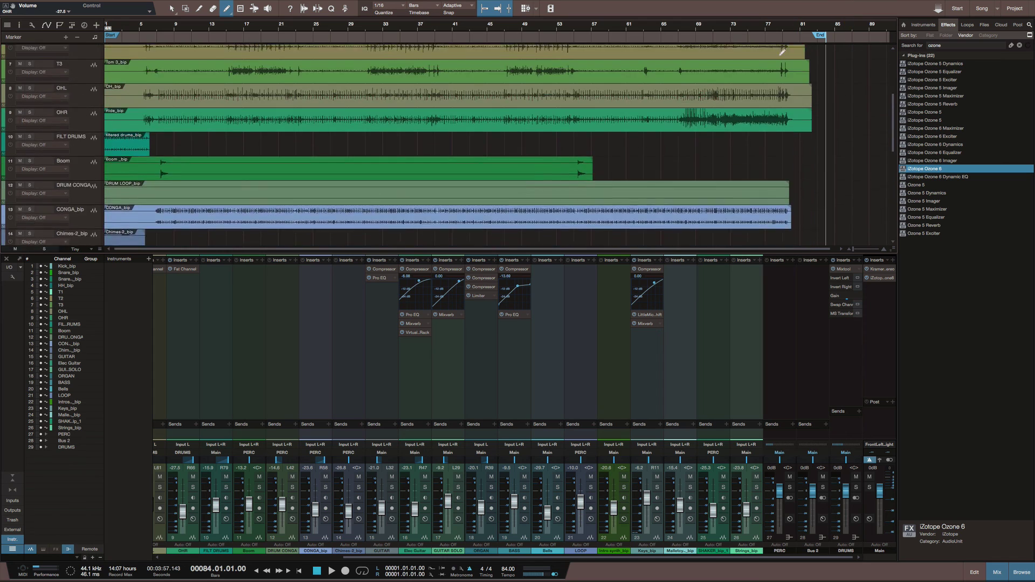
scroll(783, 52, up, 4)
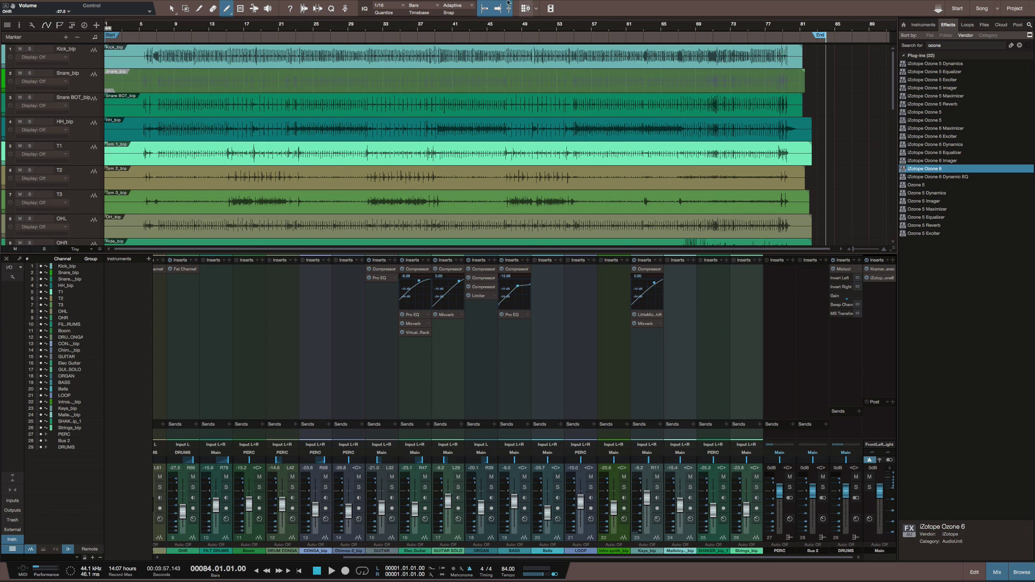
mouse_move(526, 3)
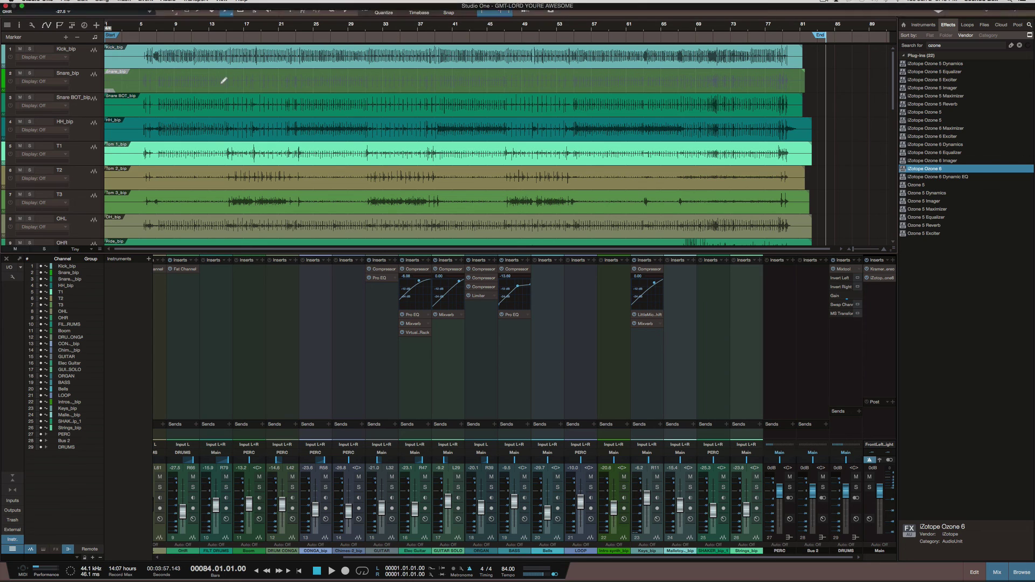